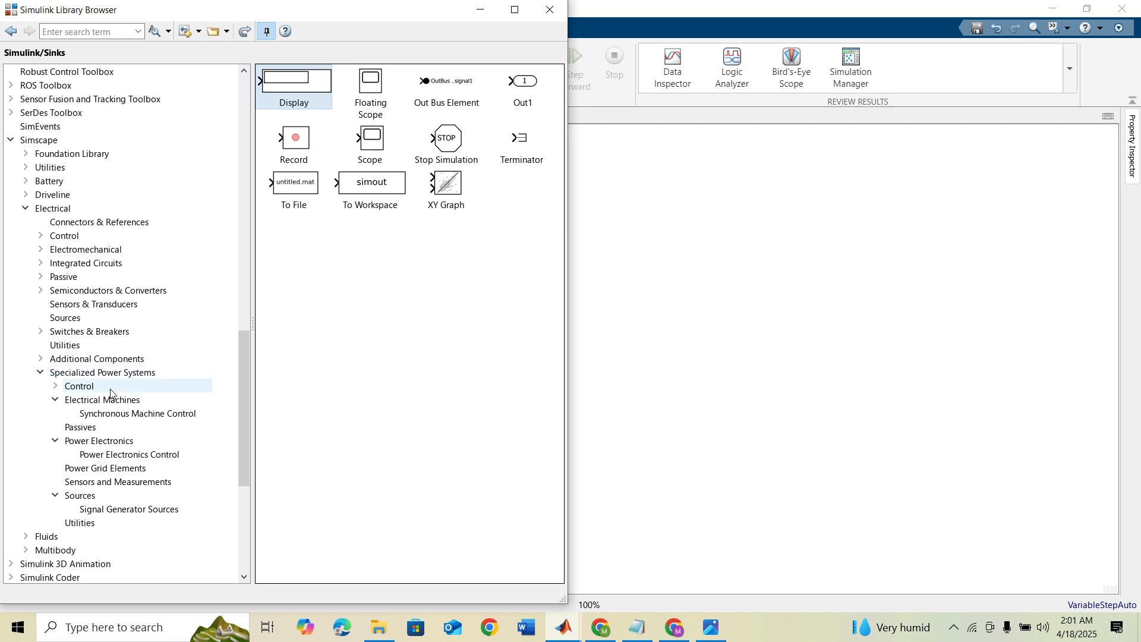
Step: Add a Boost Converter and a Series RLC Branch from the Specialized Power Systems library to the model
left_click(99, 440)
left_click(396, 117)
left_click_drag(395, 117, 705, 306)
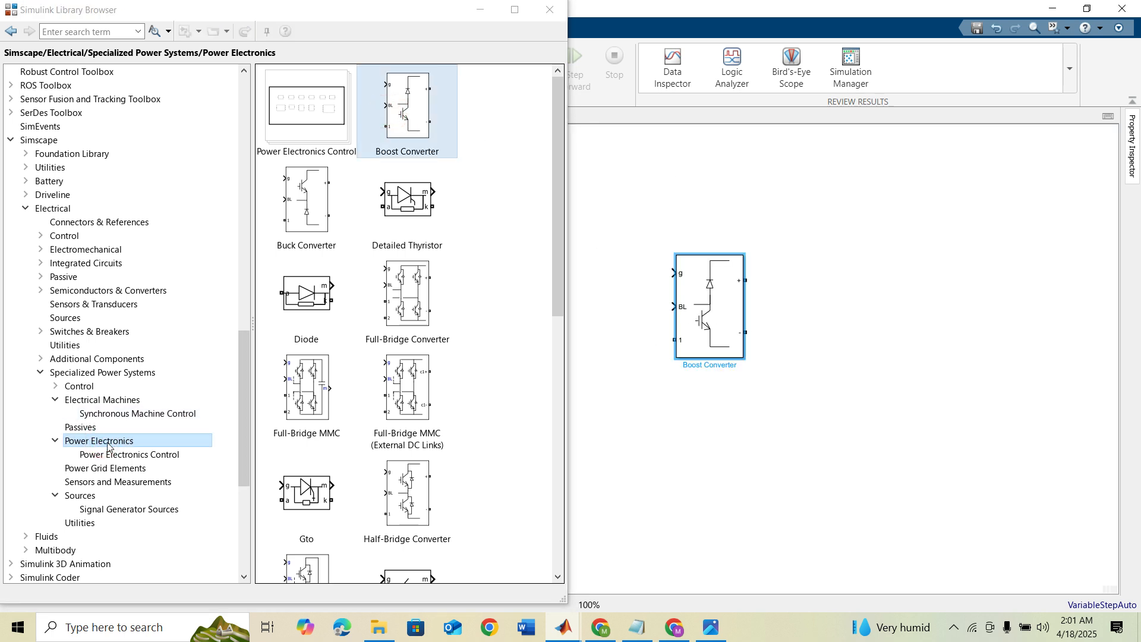
left_click(80, 427)
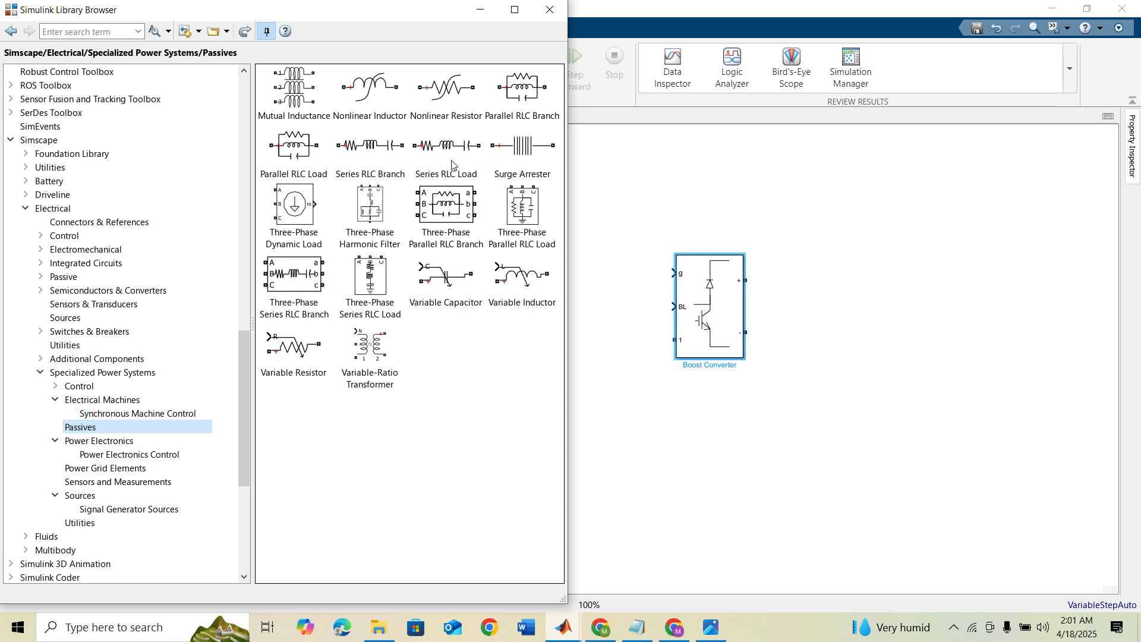
left_click_drag(355, 152, 677, 205)
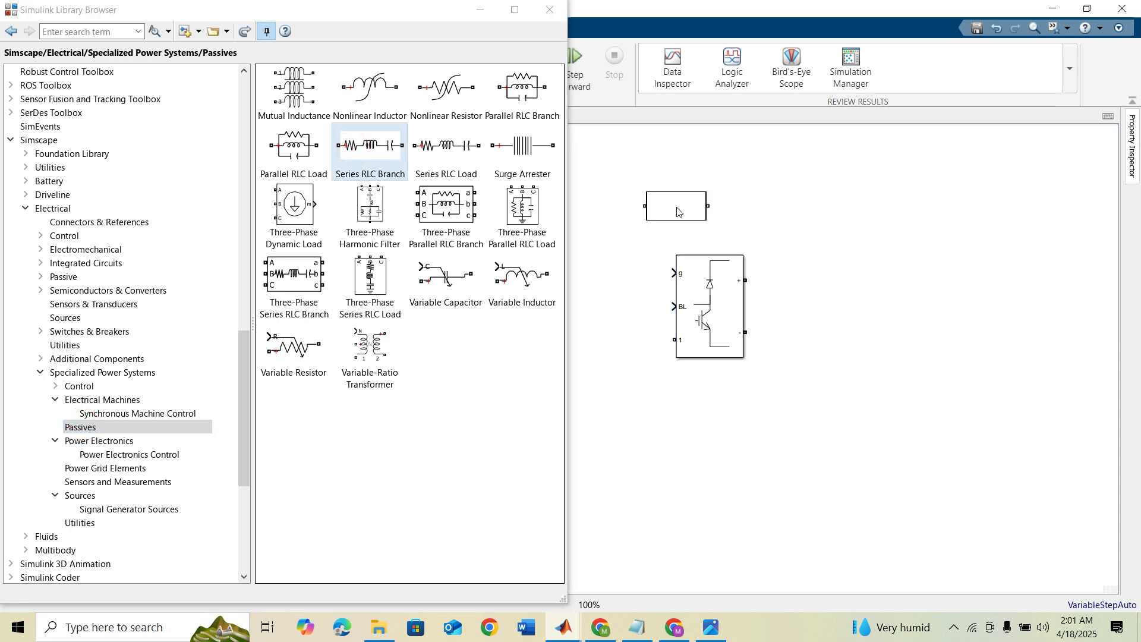
Step: Add a powergui block and a DC Voltage Source from Specialized Power Systems to the model
left_click(124, 373)
left_click_drag(309, 387, 1022, 157)
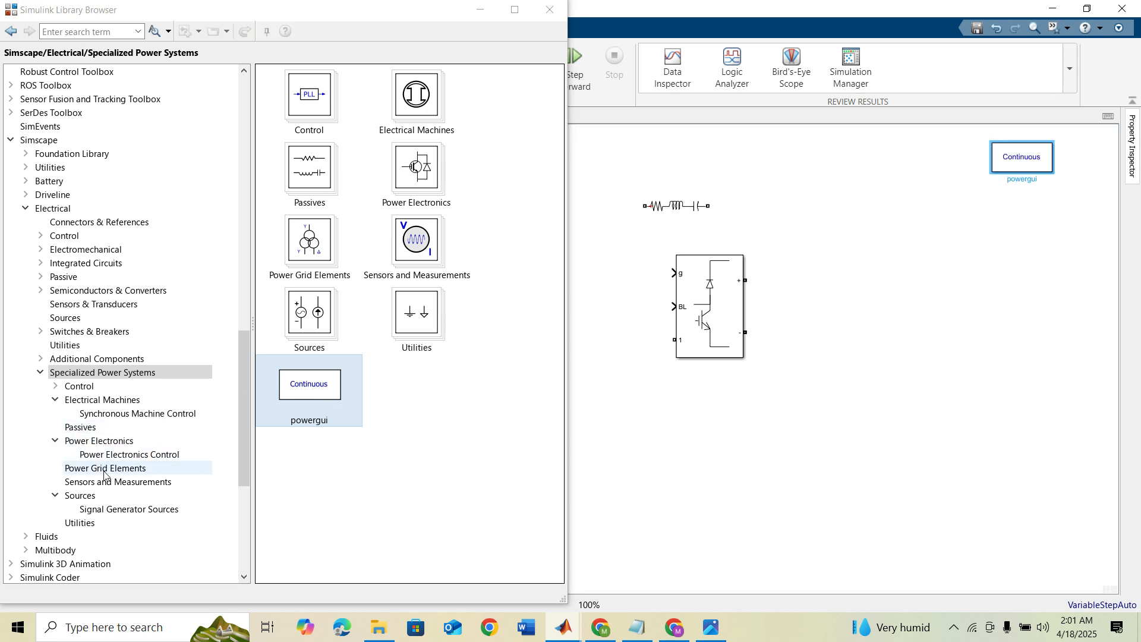
left_click(89, 496)
left_click_drag(303, 347, 877, 324)
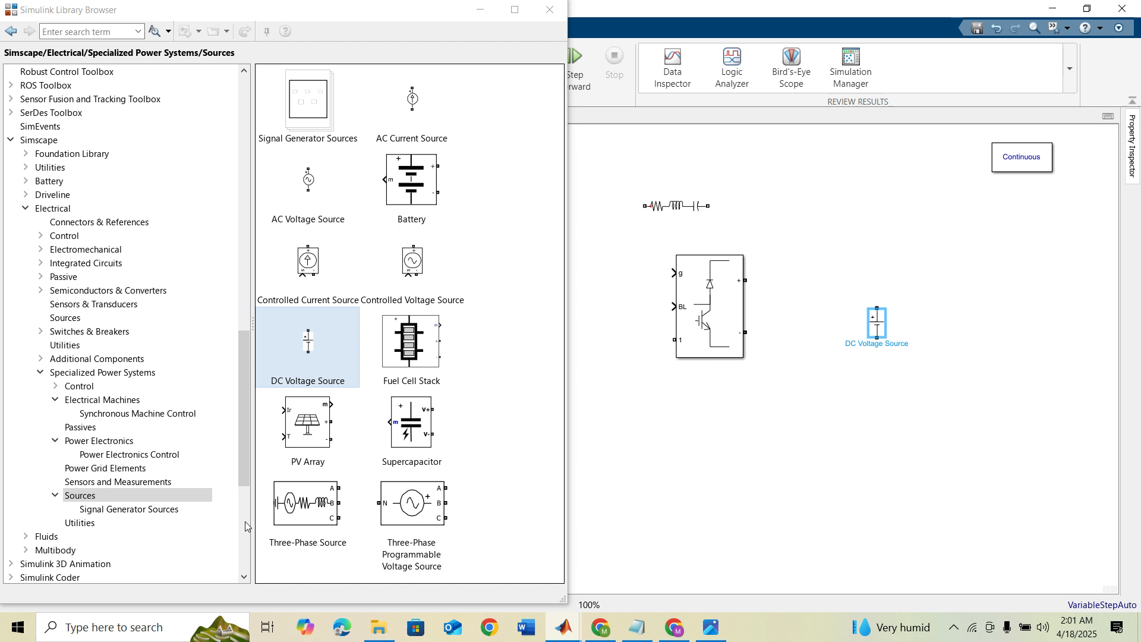
Step: Add a Ground and a Voltage Measurement block from Specialized Power Systems to the model
left_click(106, 524)
left_click_drag(425, 153, 657, 424)
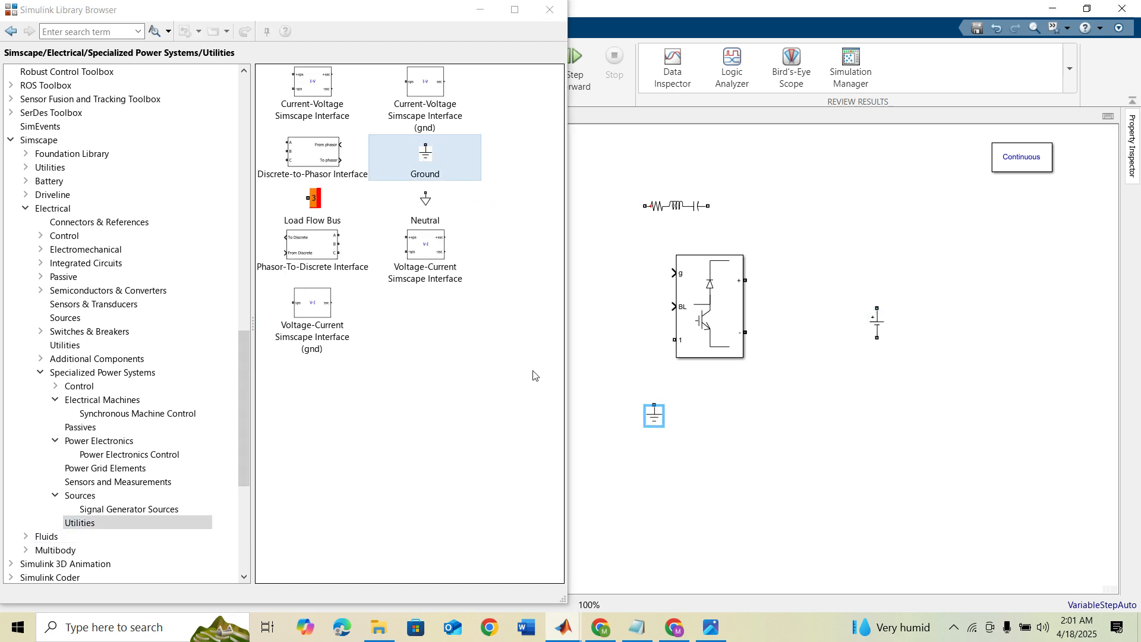
left_click(121, 483)
scroll(493, 394, "down", 5)
left_click_drag(307, 552, 796, 465)
Step: Add a Display and a Scope from the Simulink Sinks library, and close the library window
scroll(158, 238, "up", 20)
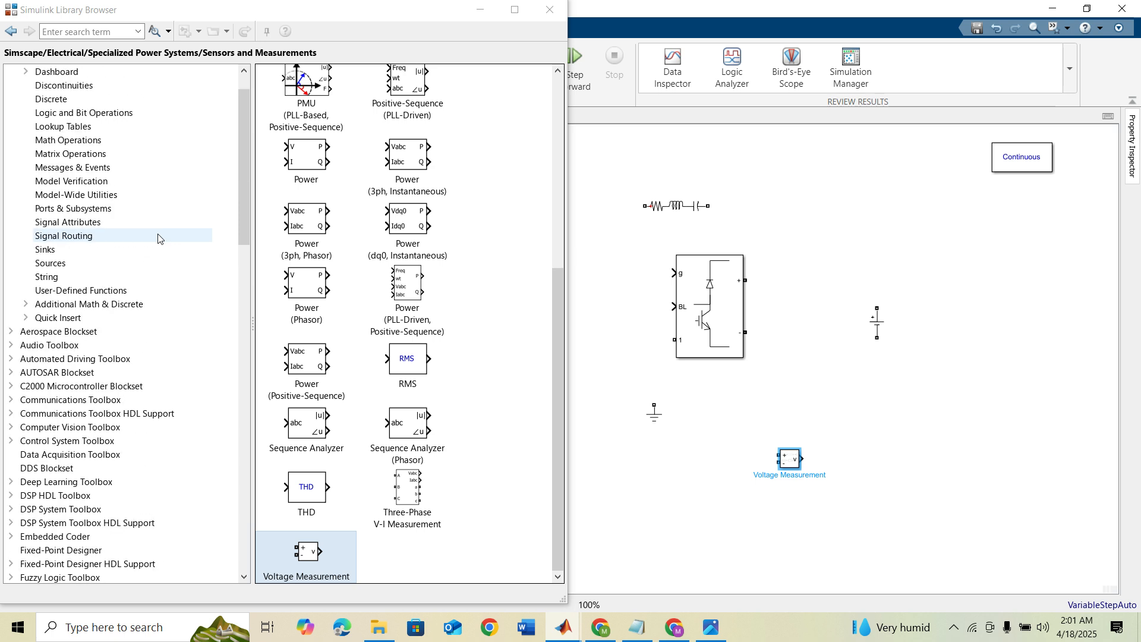
left_click(81, 290)
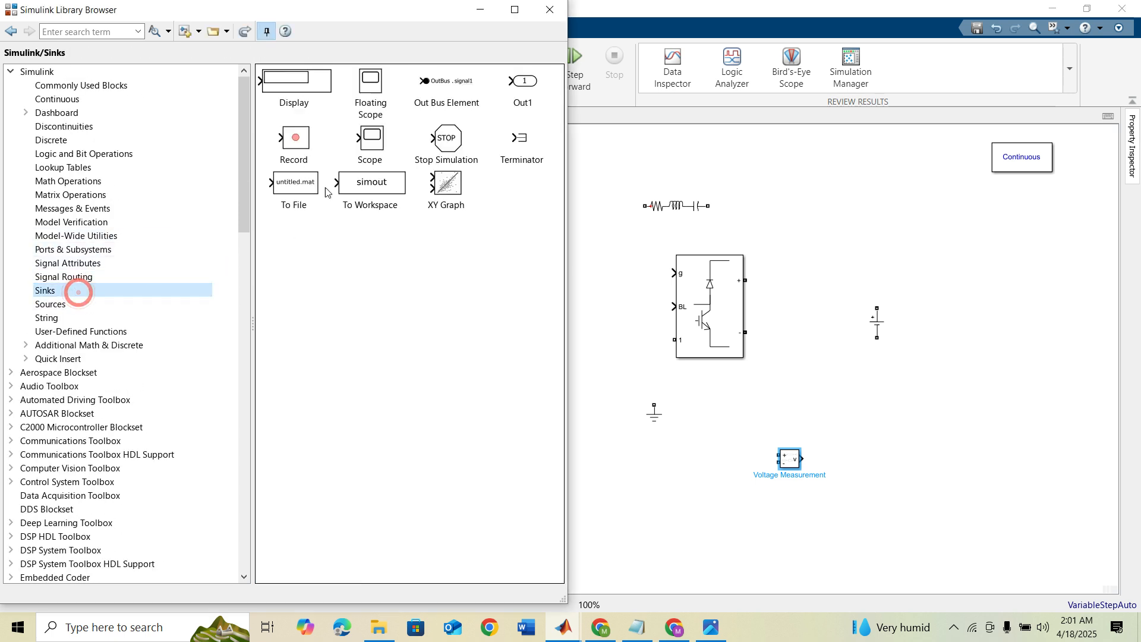
left_click_drag(295, 82, 671, 493)
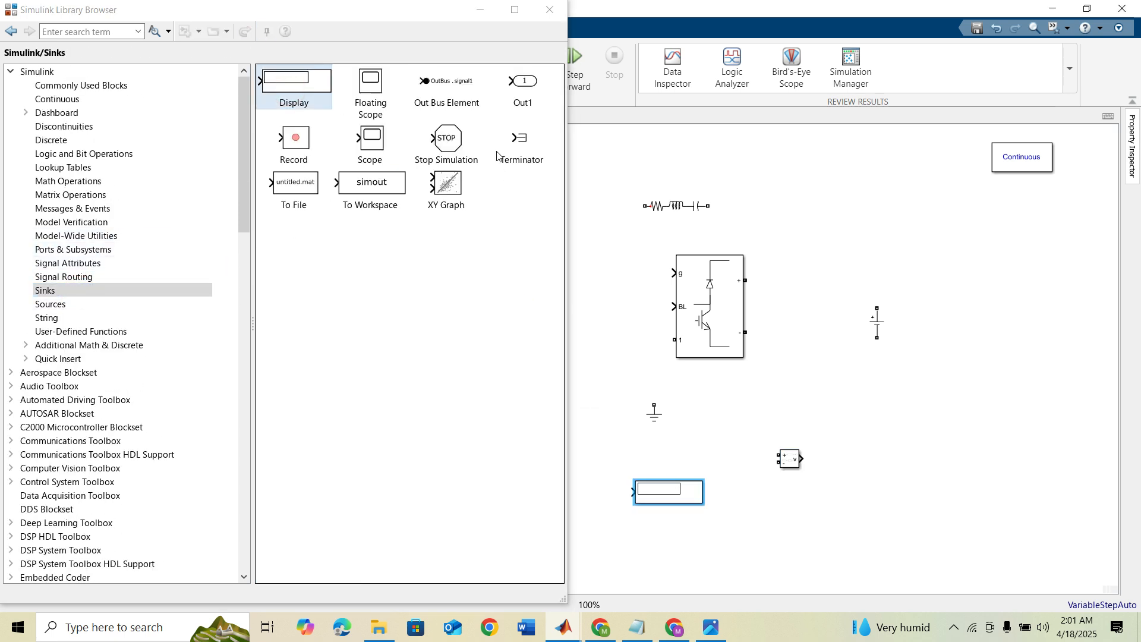
left_click_drag(369, 141, 922, 495)
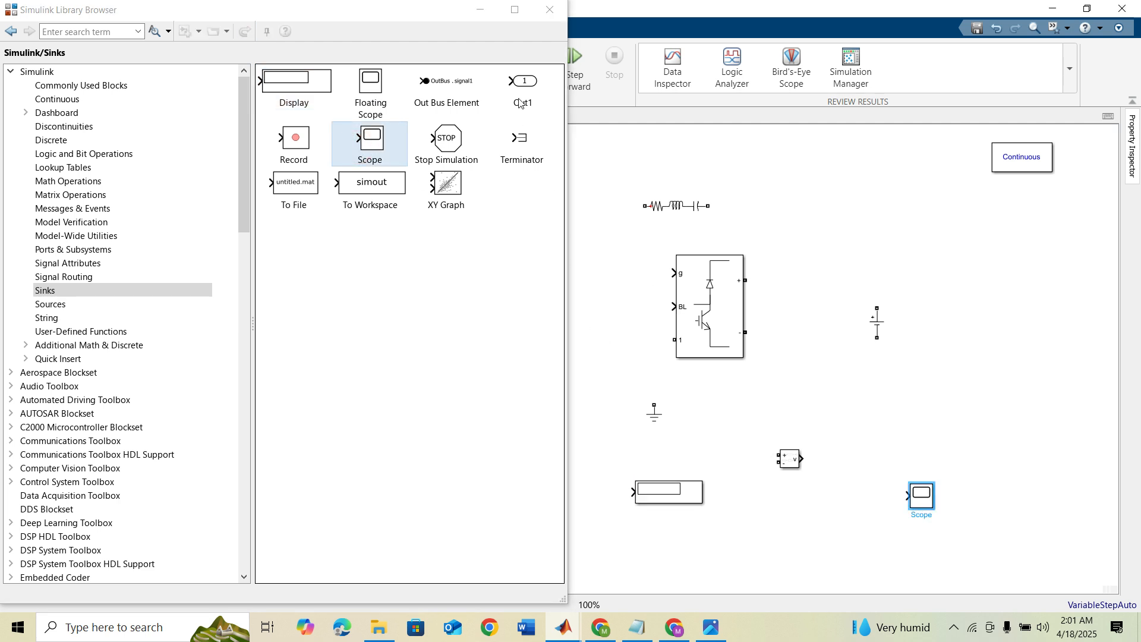
left_click(546, 12)
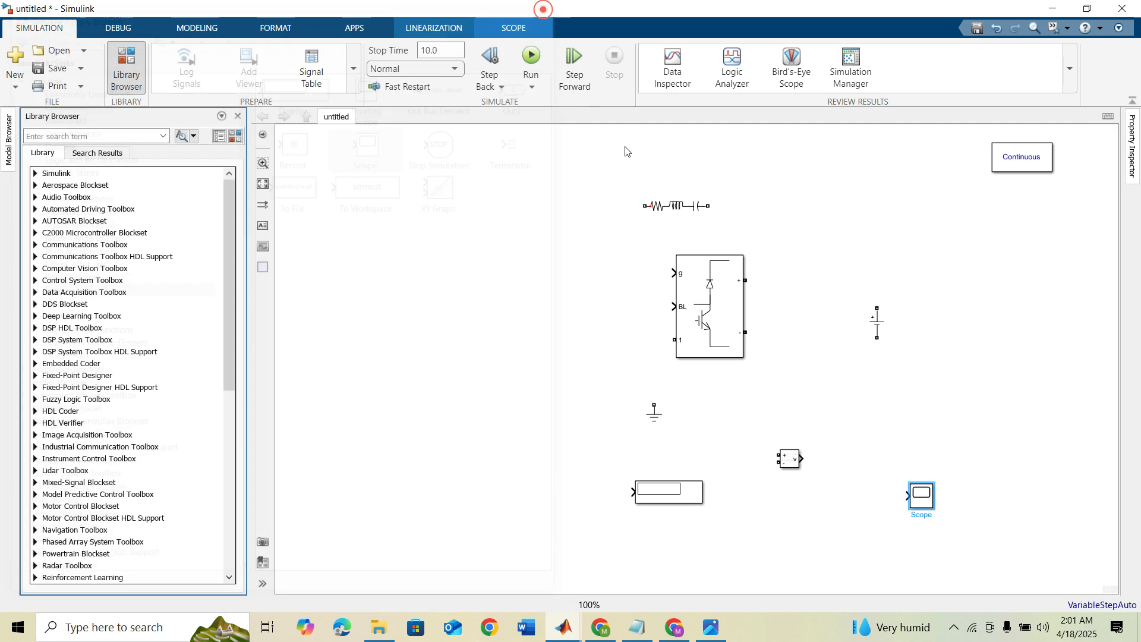
Step: Arrange the DC Voltage Source and the Series RLC Branch on the input side of the Boost Converter
left_click(262, 184)
left_click_drag(516, 313, 571, 313)
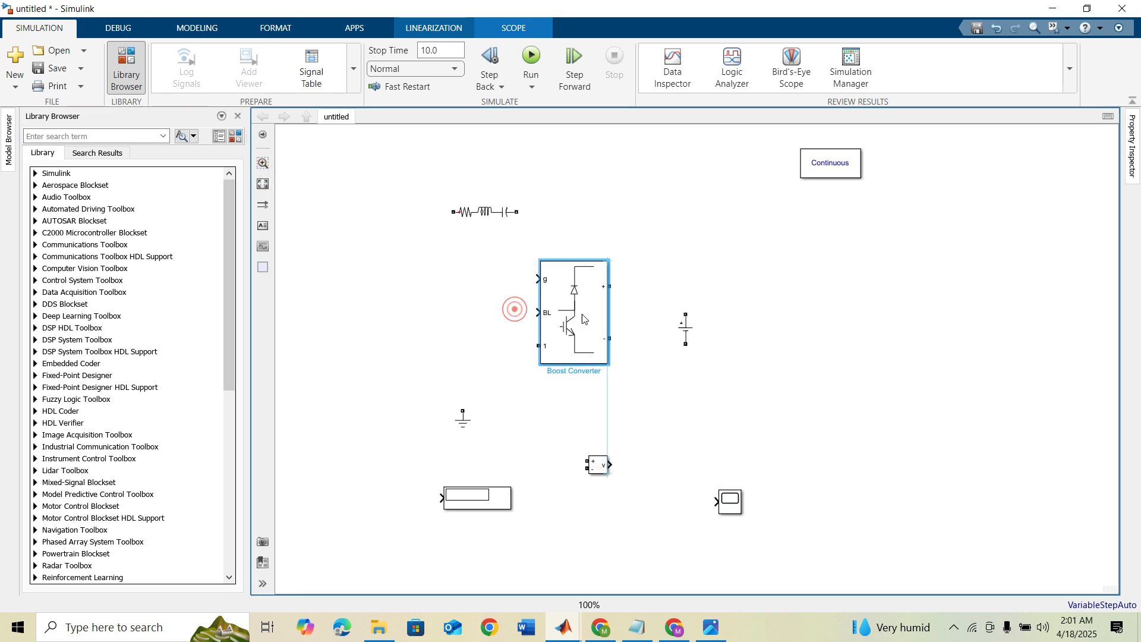
left_click_drag(687, 327, 348, 374)
left_click_drag(482, 221, 399, 321)
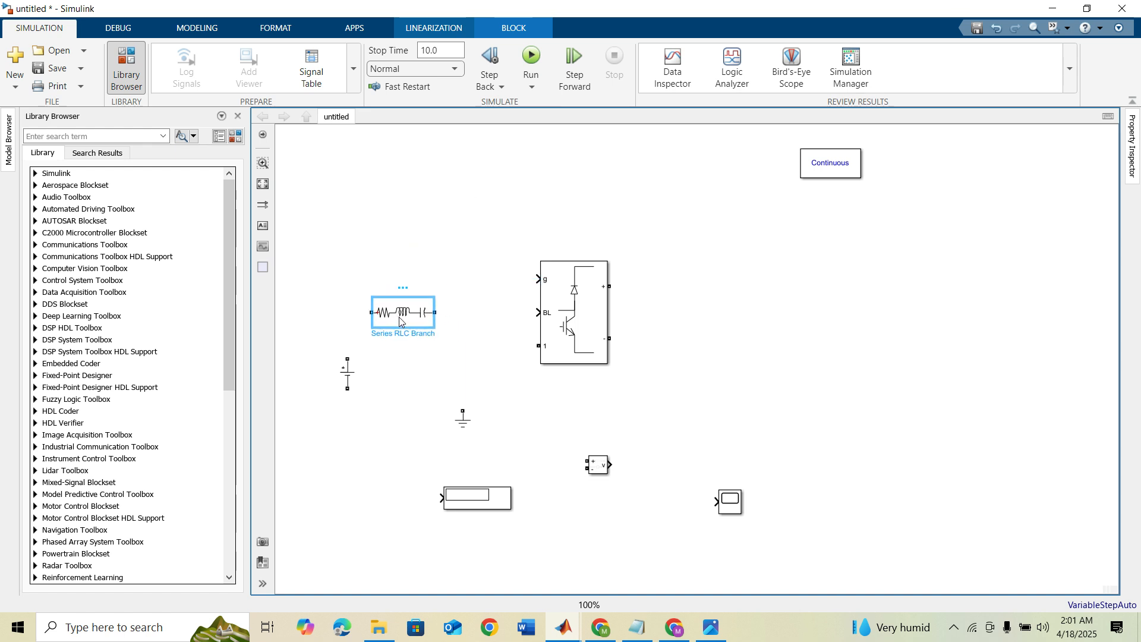
Step: Set the Series RLC Branch to type RL with resistance 1e-3 ohms and inductance 400e-6 H
double_click(400, 321)
left_click(559, 242)
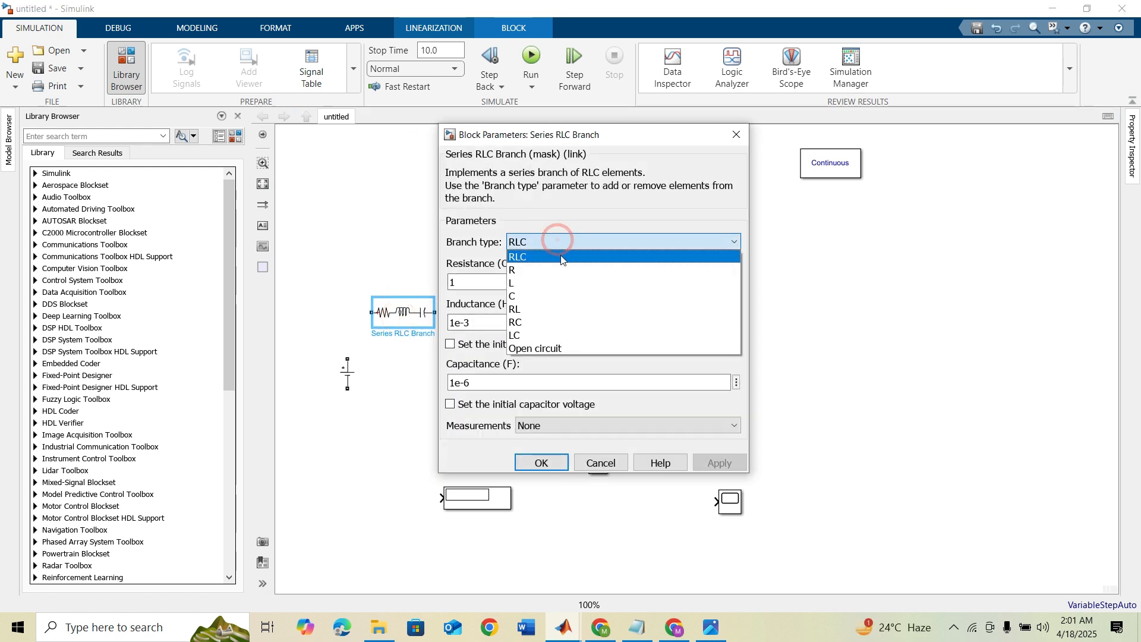
left_click(562, 309)
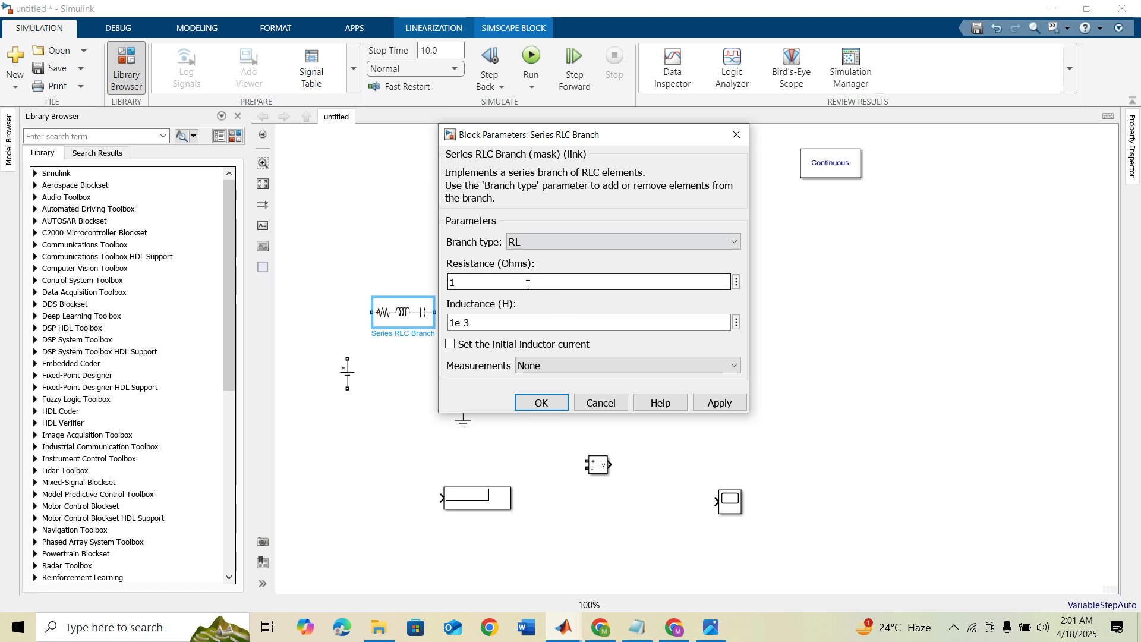
type("1e-3")
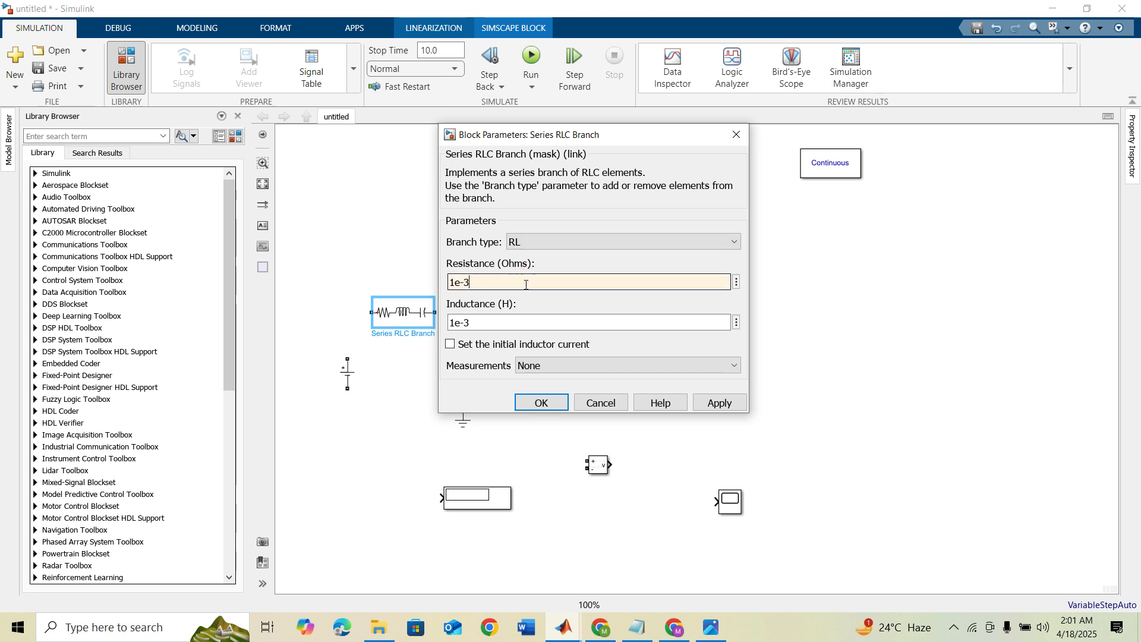
left_click(522, 326)
left_click(517, 324)
type("400")
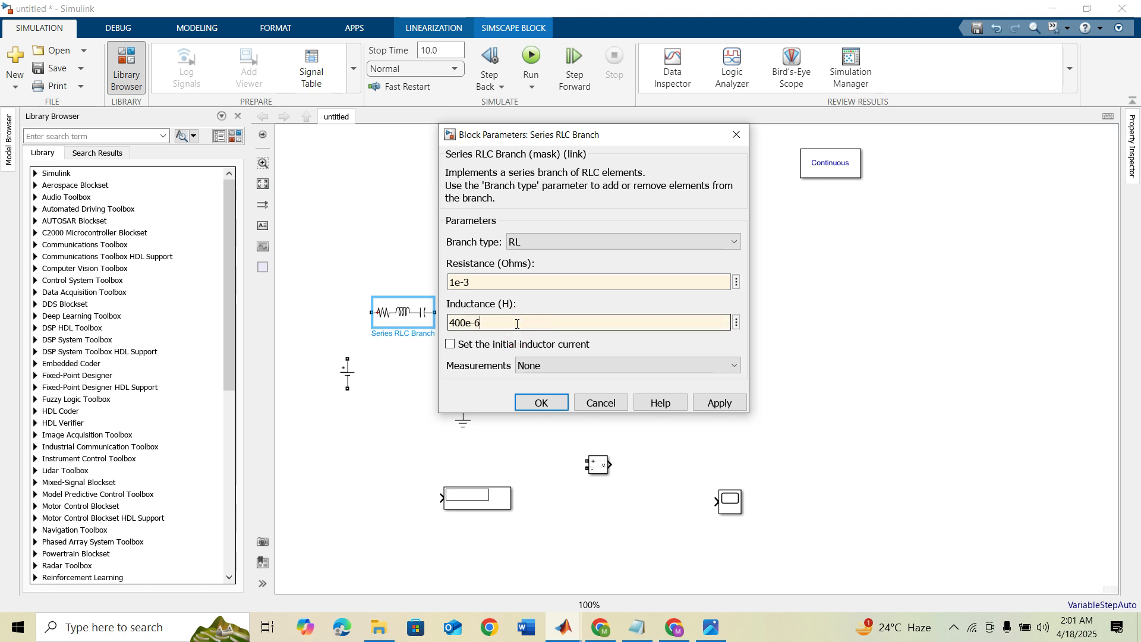
key("Return")
Step: Set the DC Voltage Source amplitude to 12 V
double_click(348, 373)
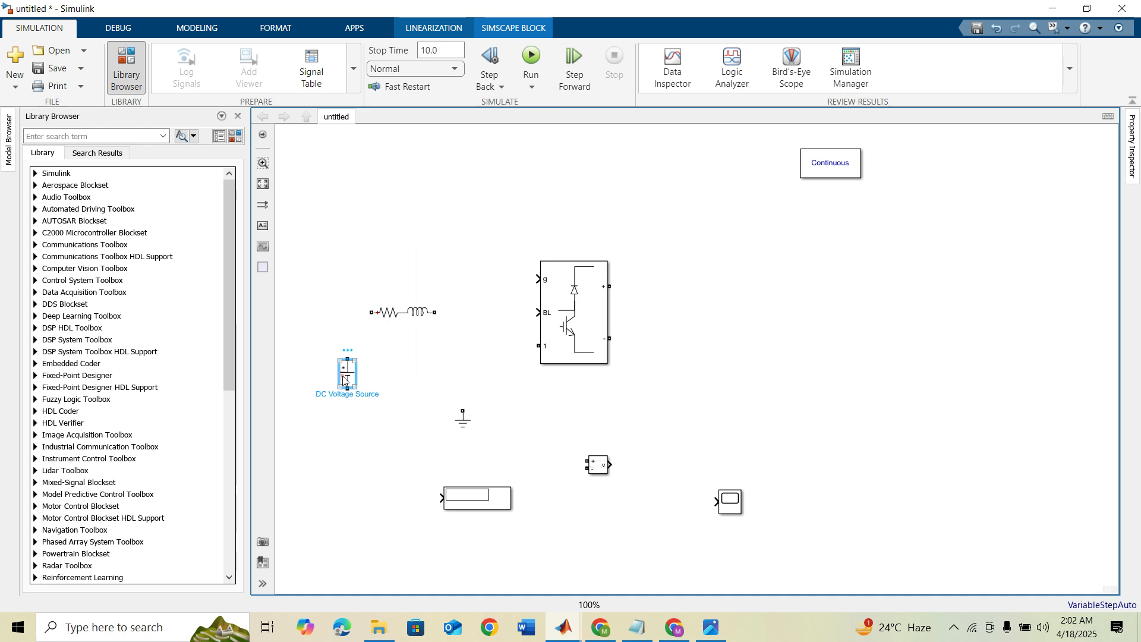
double_click(439, 376)
type("50")
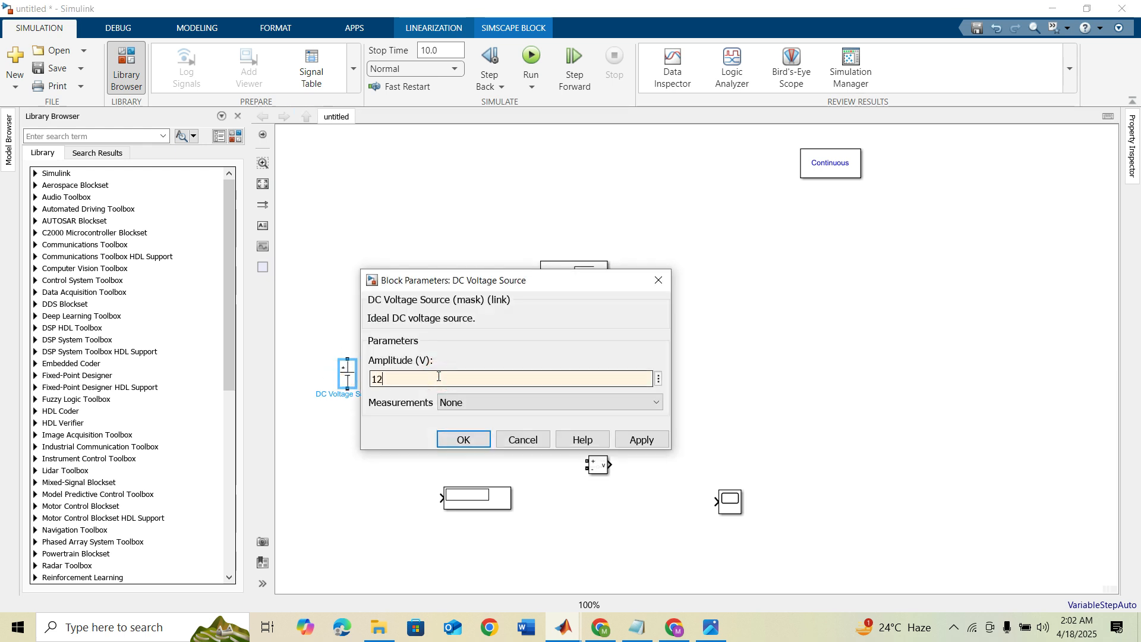
key("Return")
Step: Wire the source through the RL branch to converter port 1, and ground the source and the converter's negative output
mouse_move(348, 360)
left_mouse_down()
mouse_move(372, 312)
mouse_move(539, 345)
left_mouse_up()
mouse_move(466, 425)
left_mouse_down()
mouse_move(343, 440)
mouse_move(631, 396)
mouse_move(613, 338)
left_mouse_up()
Step: Copy the RL branch to the converter's output side, make it type RC with capacitance 3600e-6 F, and rotate it vertically
left_click_drag(383, 314, 734, 320)
double_click(734, 320)
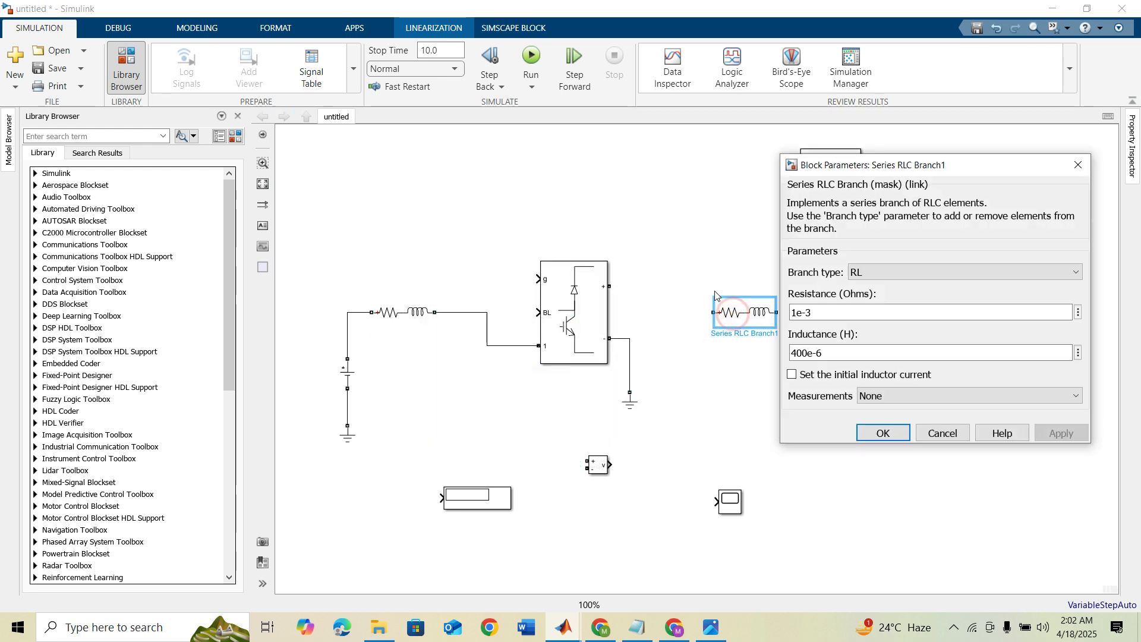
left_click(863, 272)
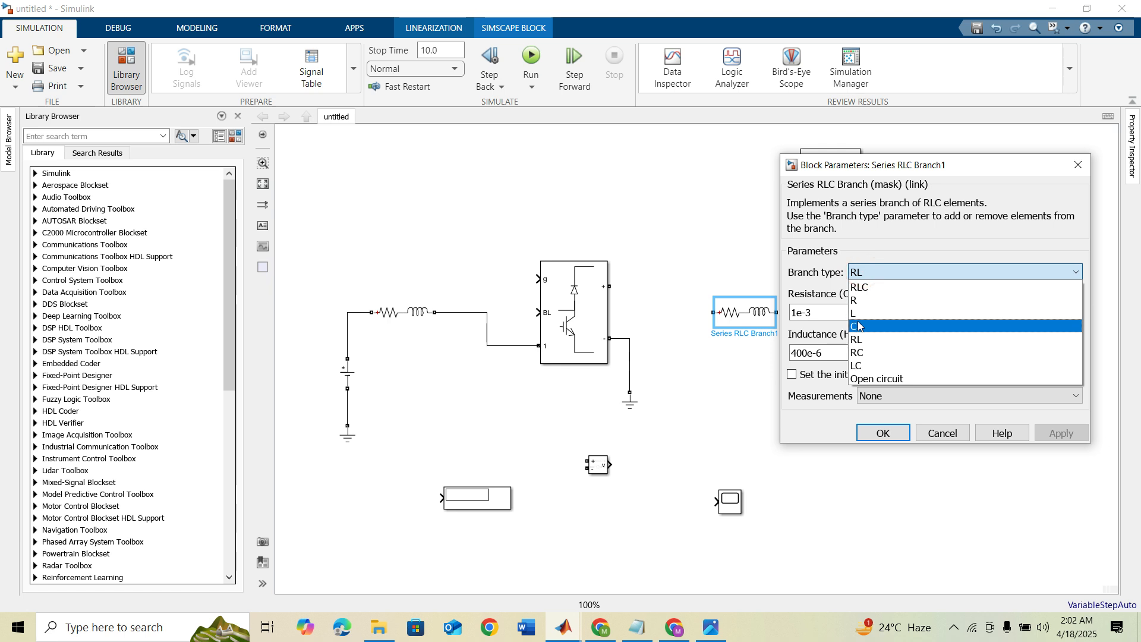
left_click(859, 352)
double_click(819, 351)
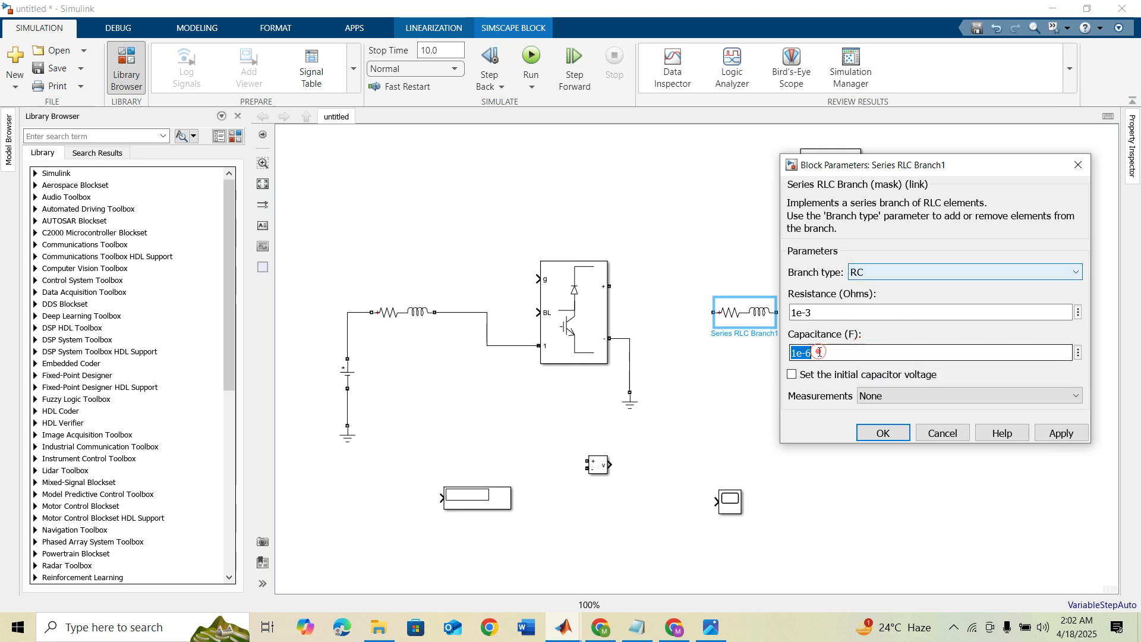
type("3600")
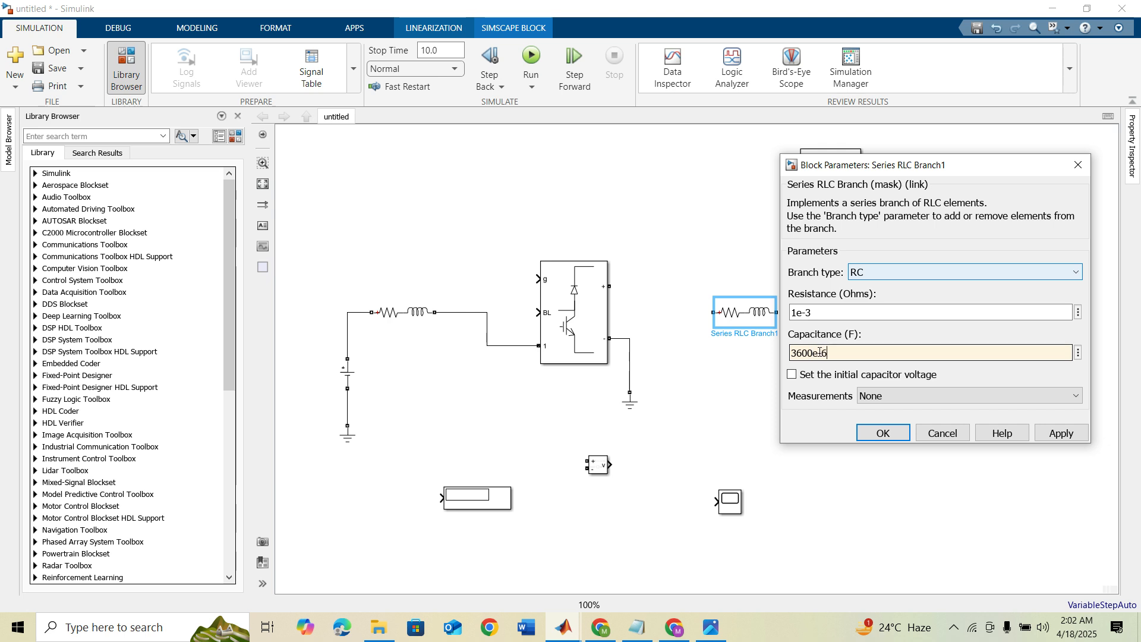
key("Return")
key("ctrl+r")
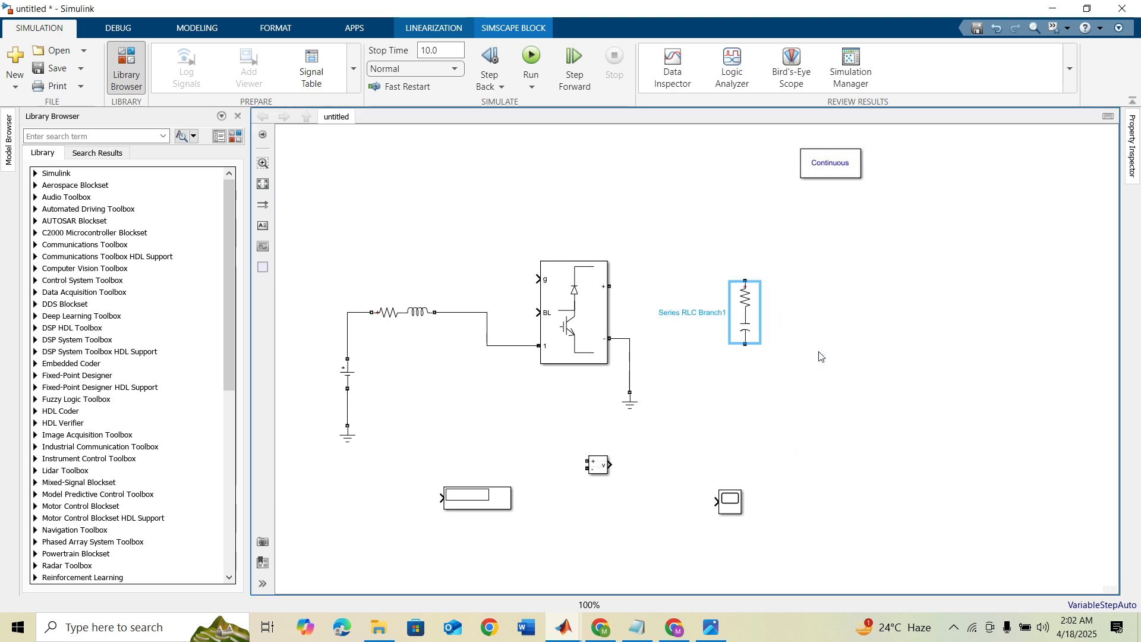
Step: Connect the RC branch between the converter's positive output and a copied ground, and place another branch copy beside it
left_click_drag(750, 310, 610, 288)
mouse_move(634, 394)
left_mouse_down()
mouse_move(775, 434)
mouse_move(758, 439)
mouse_move(812, 357)
mouse_move(869, 330)
left_mouse_up()
Step: Set the newly copied branch to type R with a resistance of 10 ohms
double_click(869, 327)
left_click(719, 296)
left_click(629, 324)
left_click_drag(547, 337, 593, 336)
type("10")
key("Return")
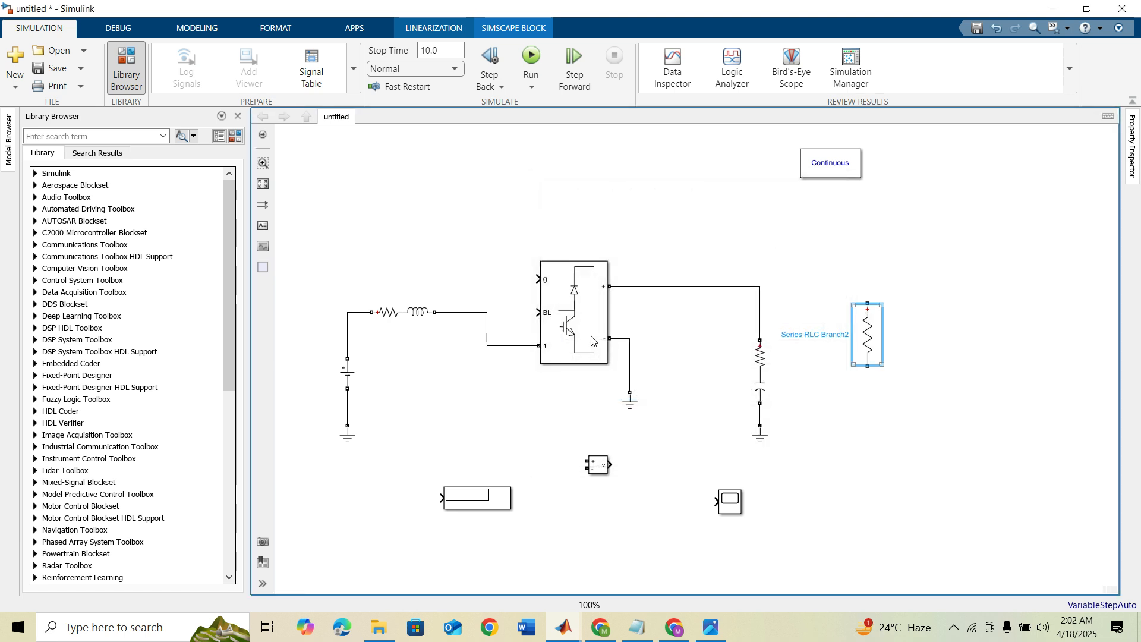
Step: Connect the resistor branch between the converter's positive output line and its own ground copy, parallel to the RC branch
left_click_drag(868, 352, 871, 389)
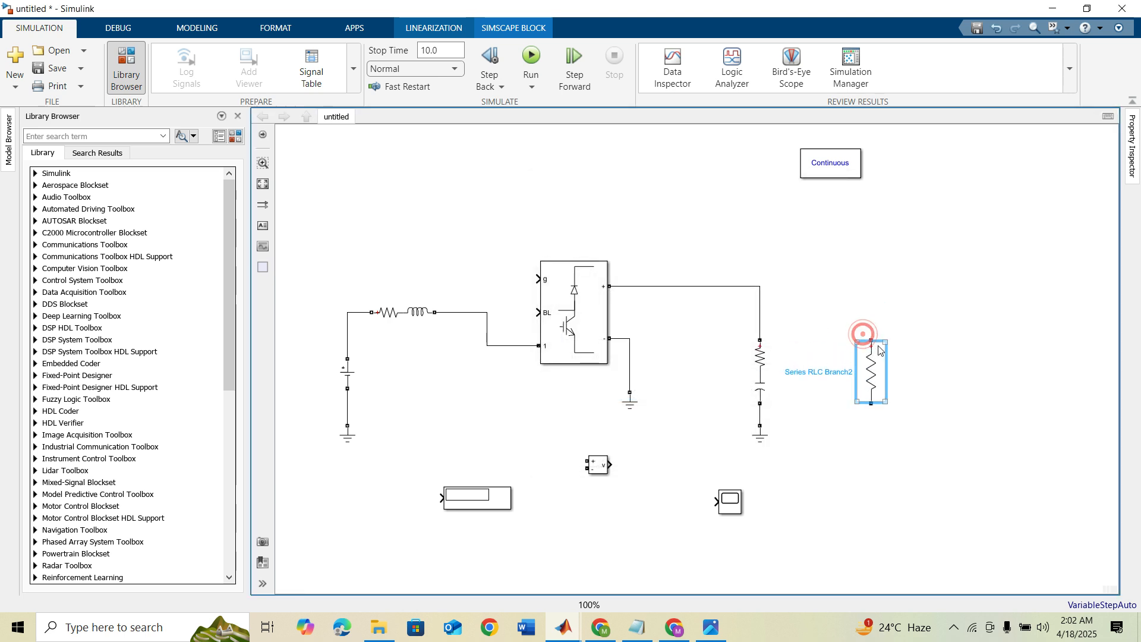
left_click_drag(872, 340, 758, 285)
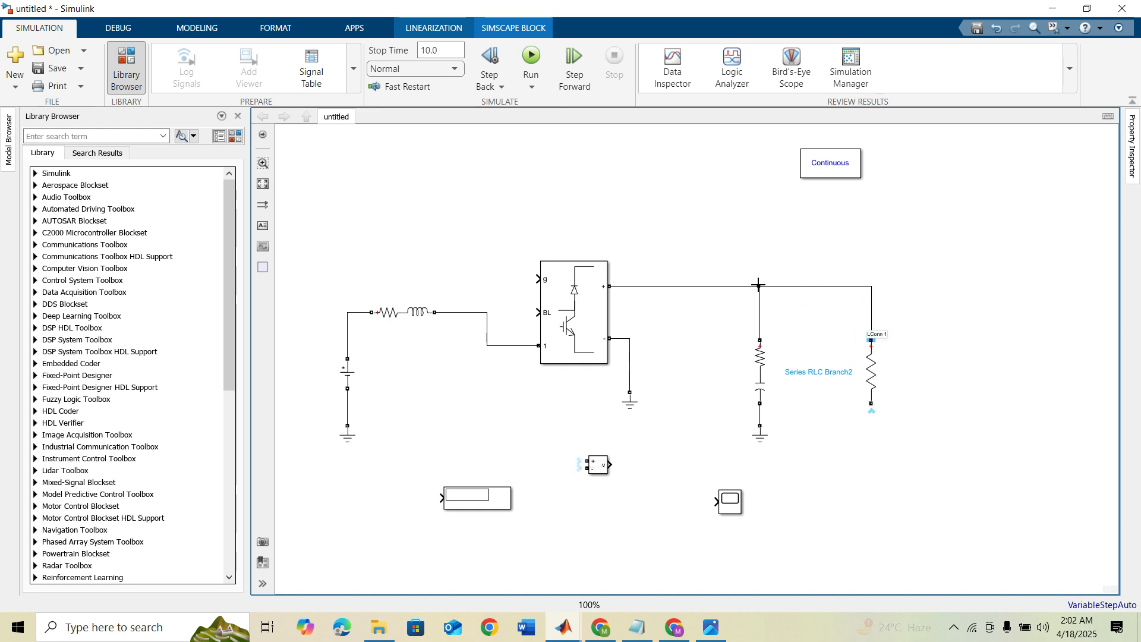
mouse_move(762, 437)
left_mouse_down()
mouse_move(886, 444)
mouse_move(871, 404)
left_mouse_up()
Step: Connect the Voltage Measurement block across the load resistor and feed its output to the Display and the Scope
mouse_move(599, 464)
left_mouse_down()
mouse_move(683, 445)
mouse_move(946, 333)
mouse_move(872, 308)
left_mouse_up()
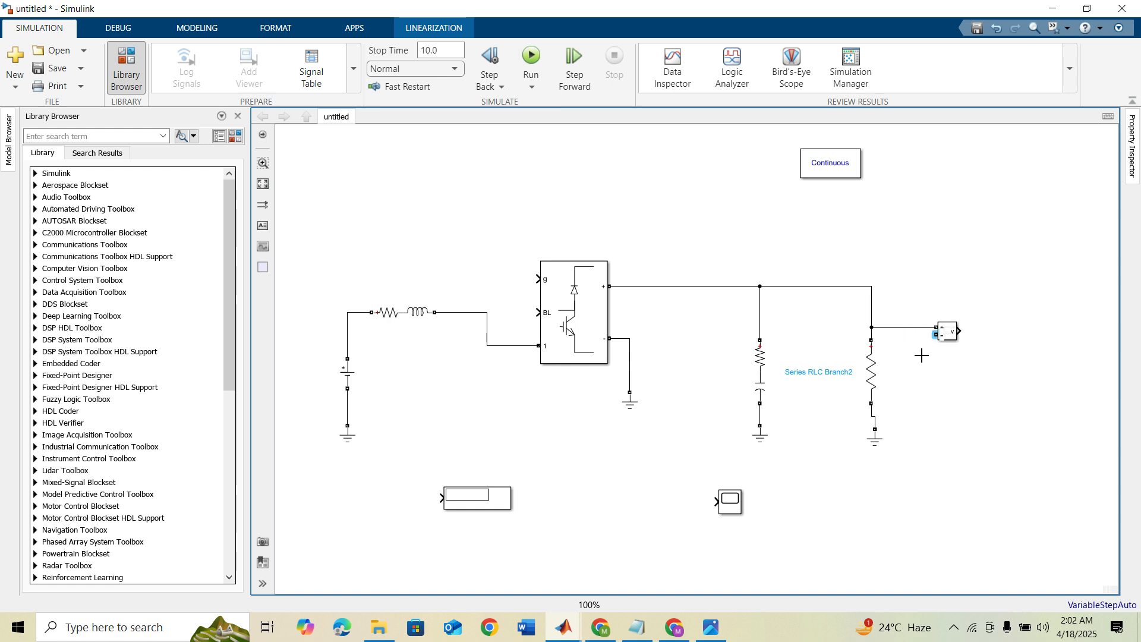
mouse_move(871, 402)
left_mouse_down()
mouse_move(872, 386)
mouse_move(875, 416)
left_mouse_up()
left_click_drag(490, 494, 962, 328)
left_click_drag(730, 503, 984, 328)
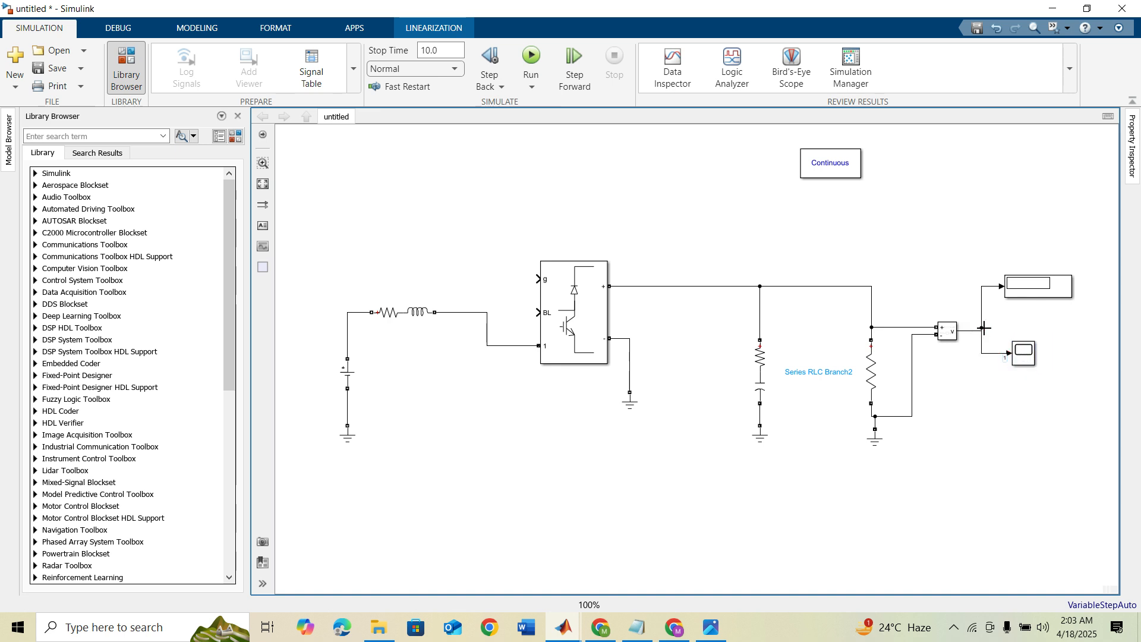
Step: Review the Boost Converter's model type options and keep Switching devices
double_click(561, 304)
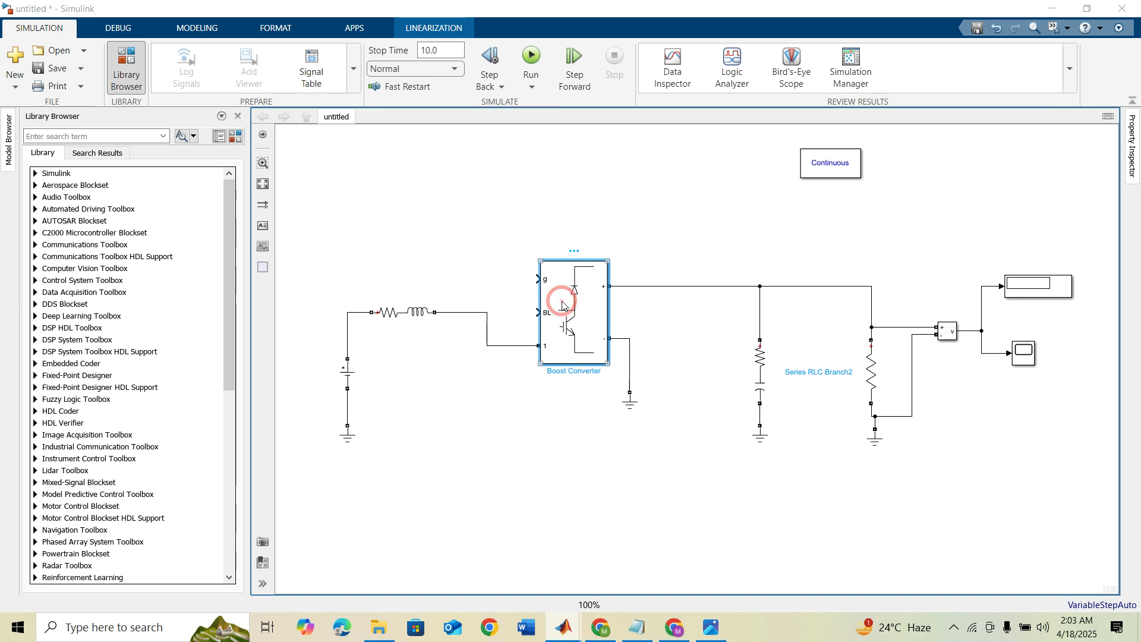
left_click(751, 380)
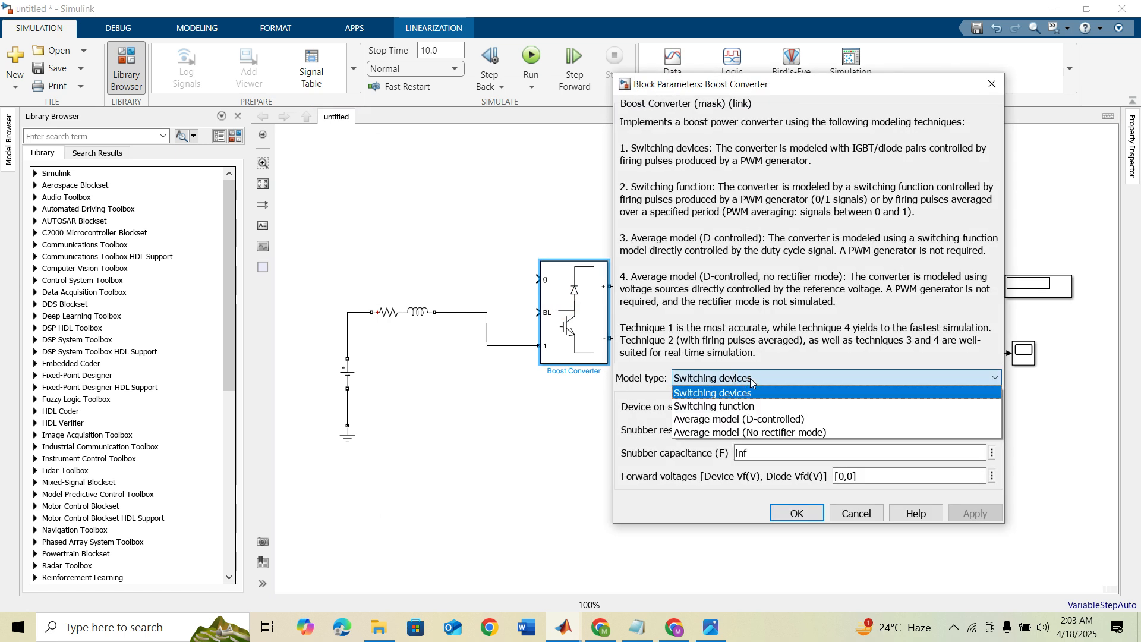
left_click(751, 380)
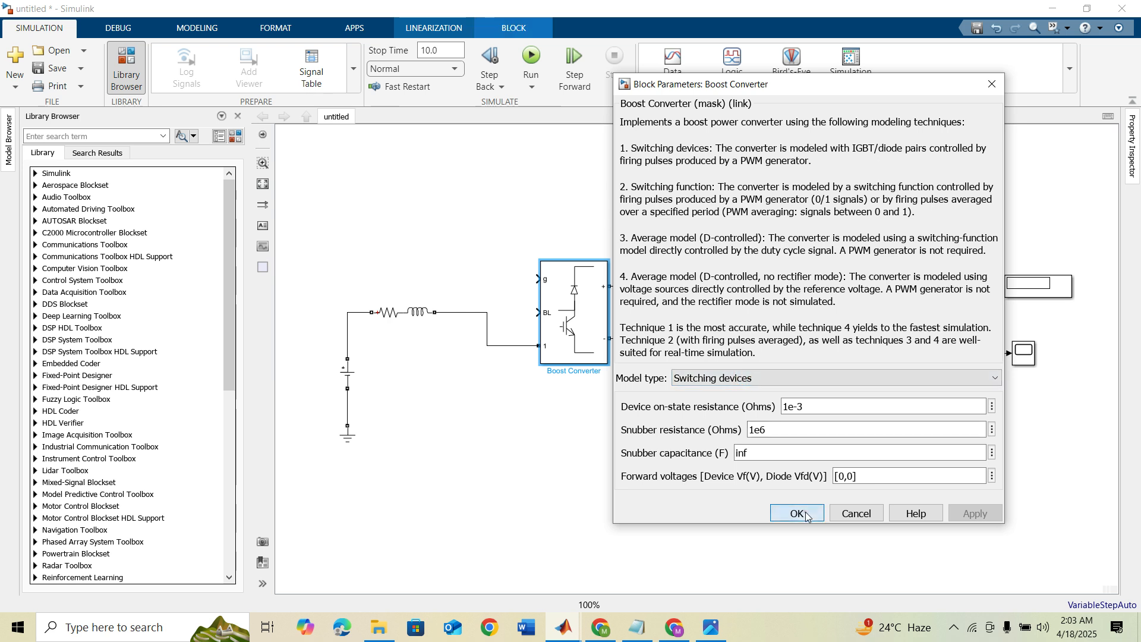
left_click(797, 514)
Step: Add a Pulse Generator from the Simulink Sources library and connect it to the Boost Converter's g input
left_click(237, 137)
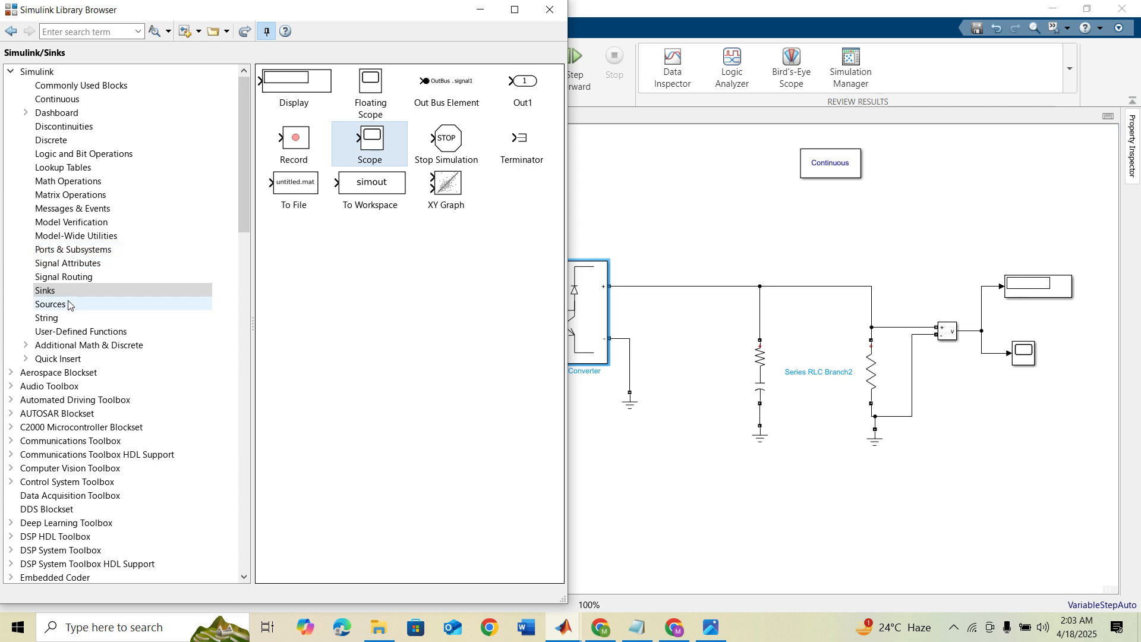
left_click(69, 305)
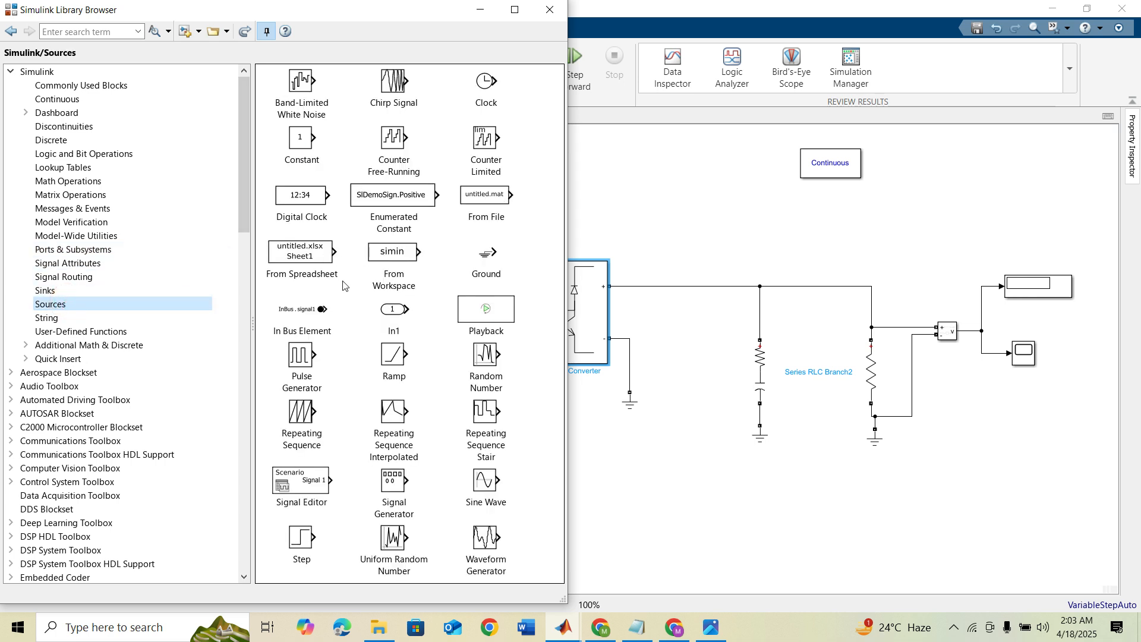
left_click_drag(301, 360, 544, 275)
left_click(550, 10)
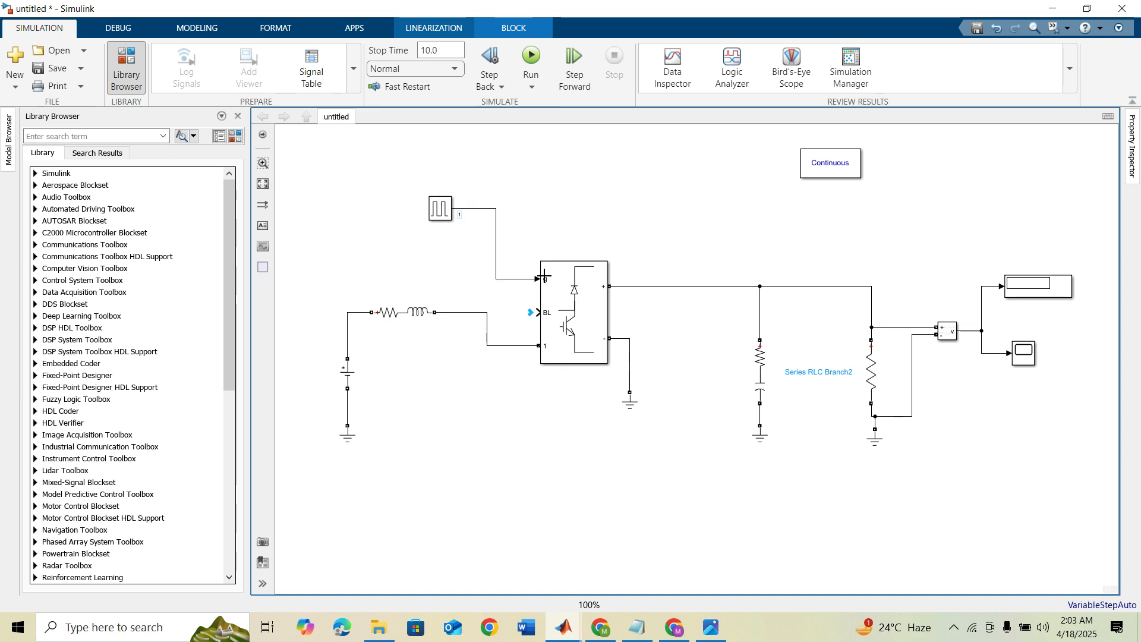
Step: Set the Pulse Generator's period to 1/2500 s and its pulse width to 50 % of the period
left_click(439, 212)
double_click(439, 209)
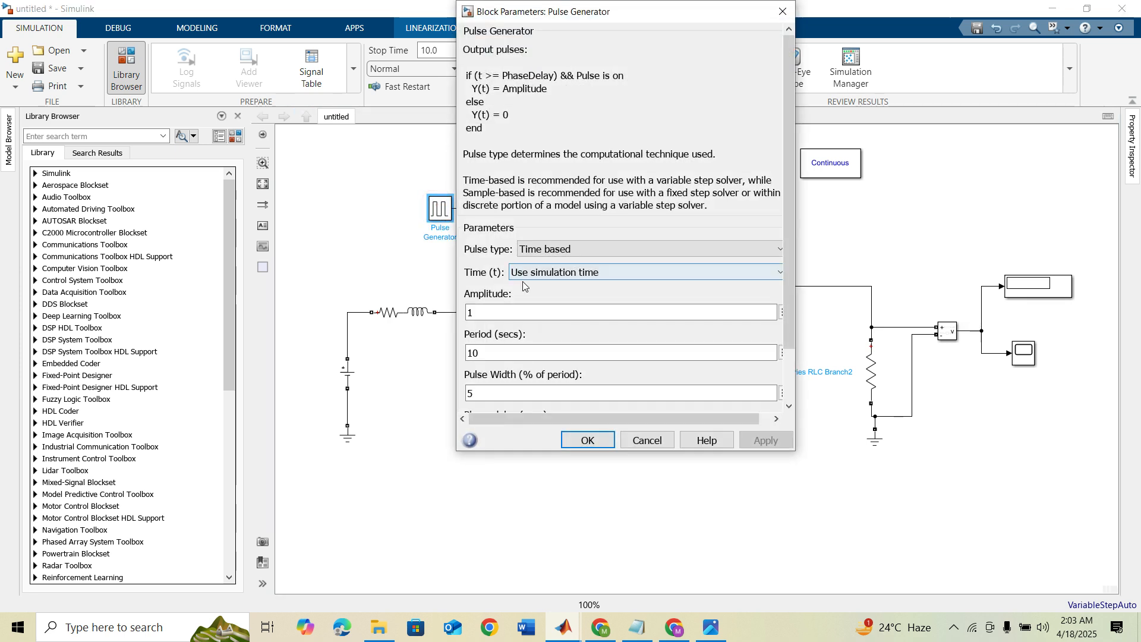
double_click(511, 351)
type("1")
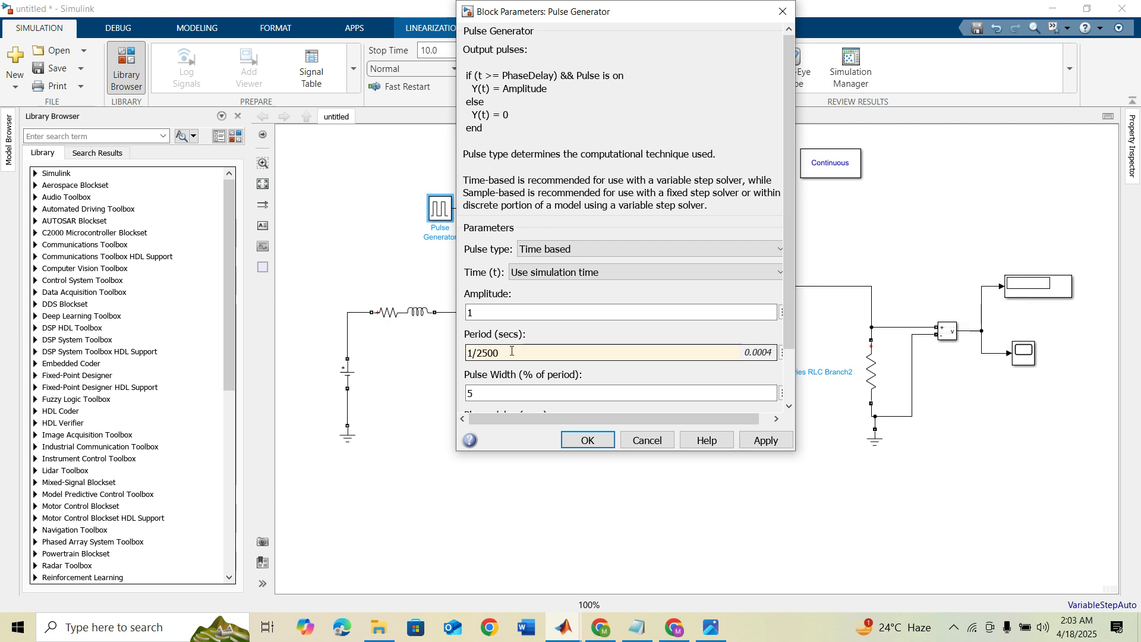
double_click(500, 396)
type("50")
scroll(499, 397, "down", 1)
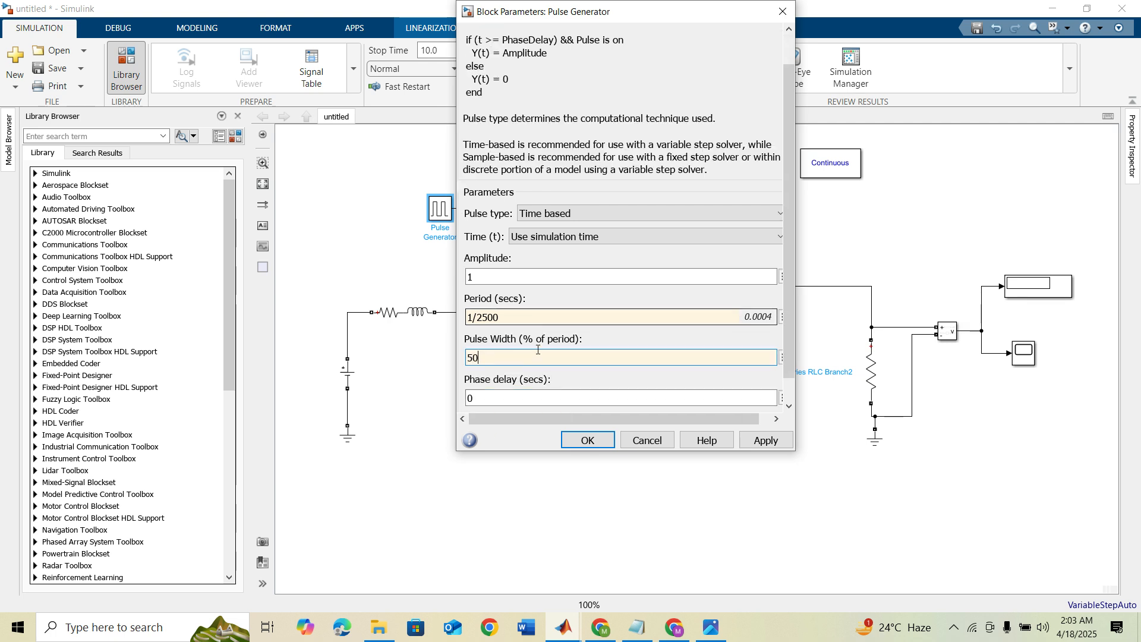
left_click(594, 447)
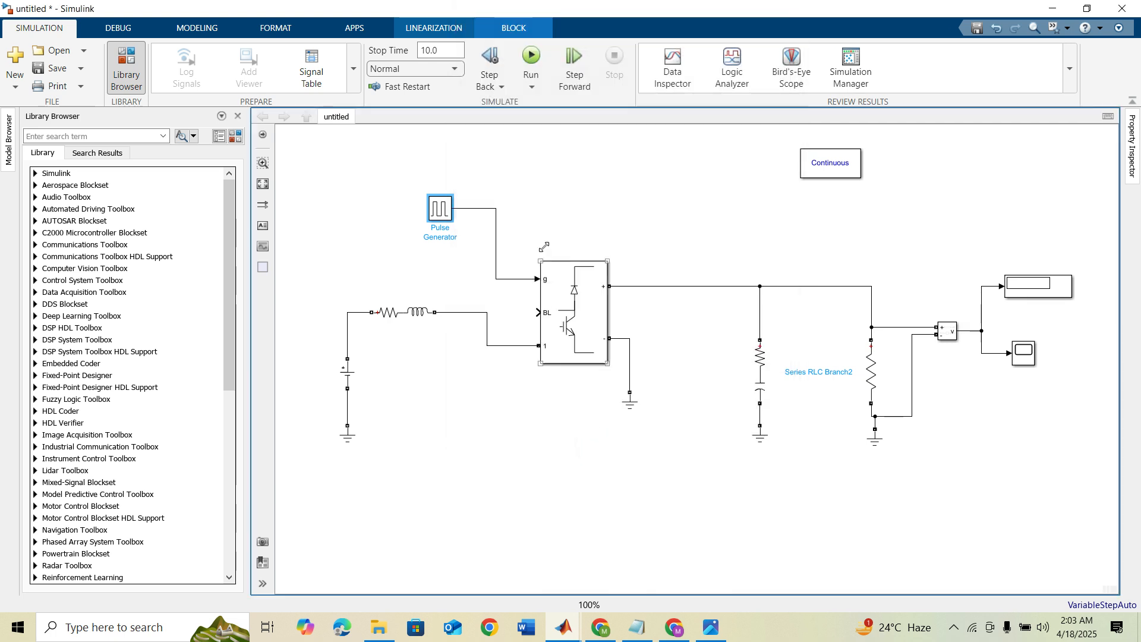
Step: Run the boost converter simulation and check the DC Voltage Source's amplitude while it runs
left_click(534, 57)
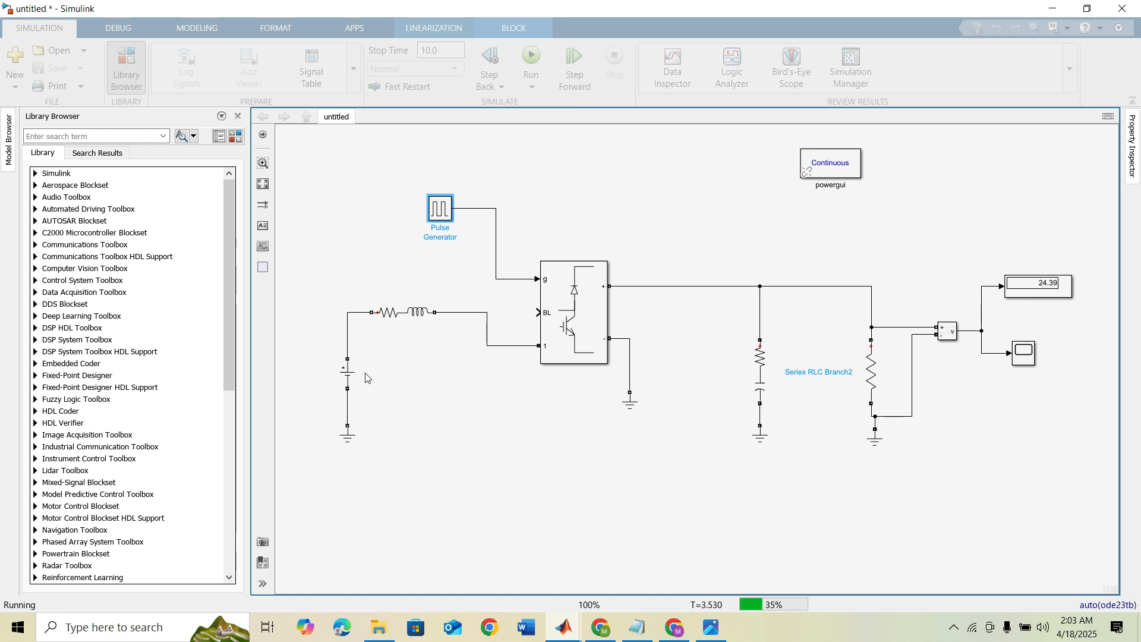
double_click(346, 375)
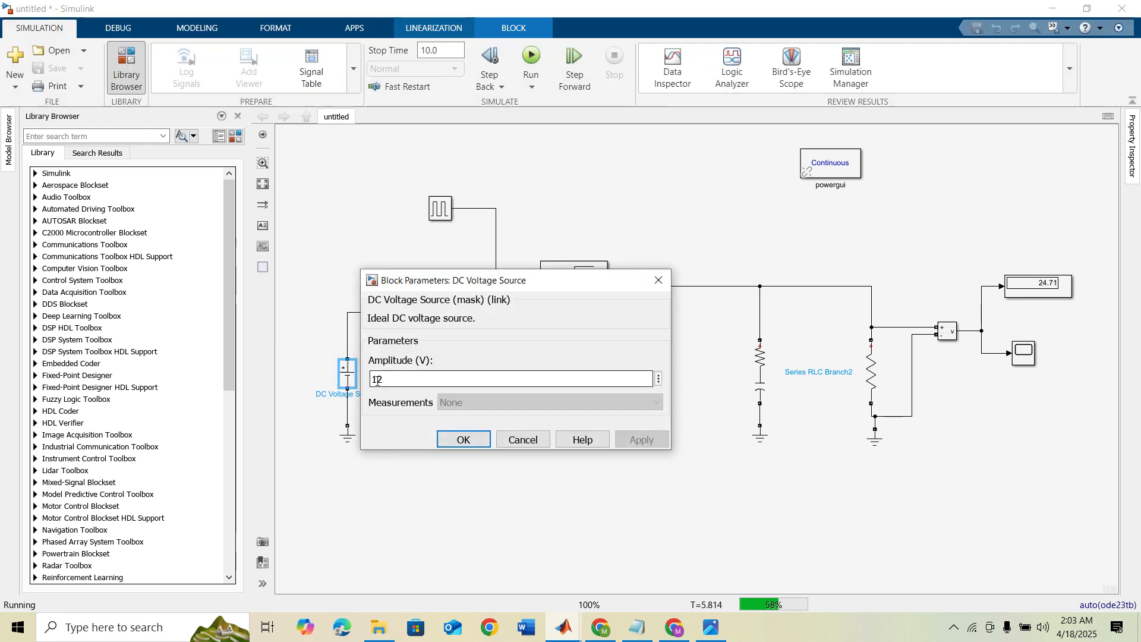
left_click(462, 440)
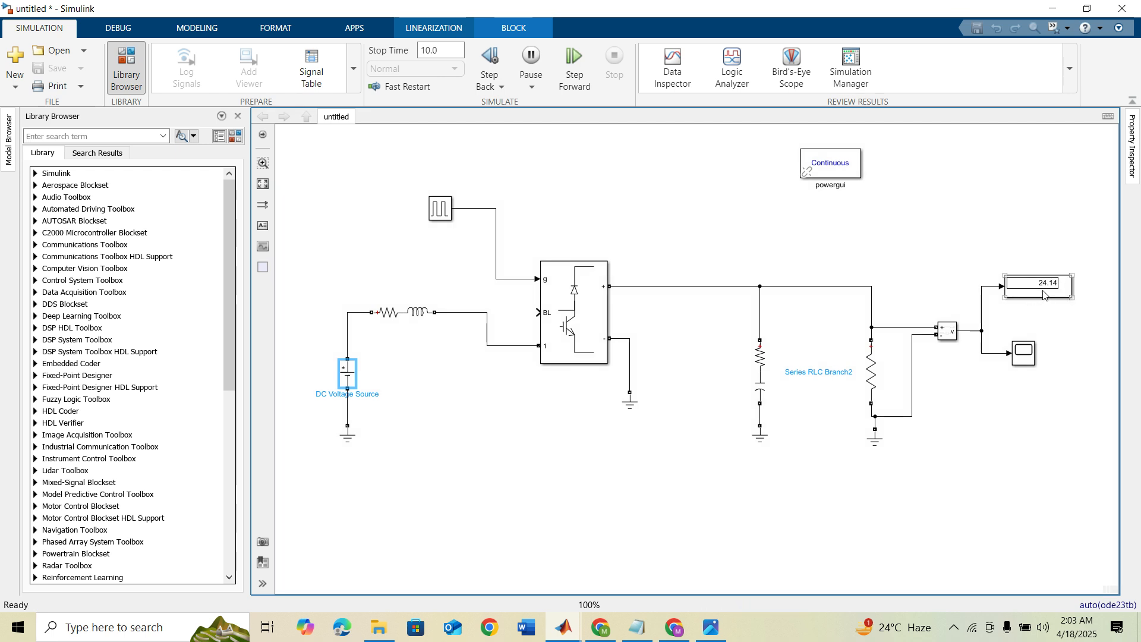
Step: Examine the converter's output voltage waveform in a full-screen Scope window, closing it when done
left_click(1023, 355)
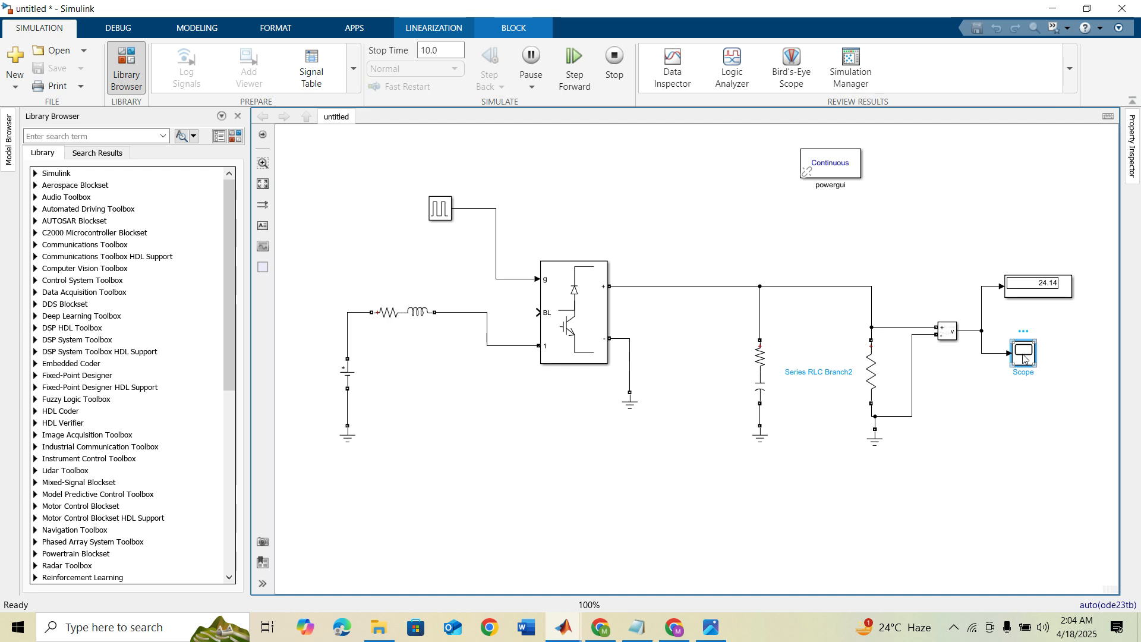
double_click(1023, 355)
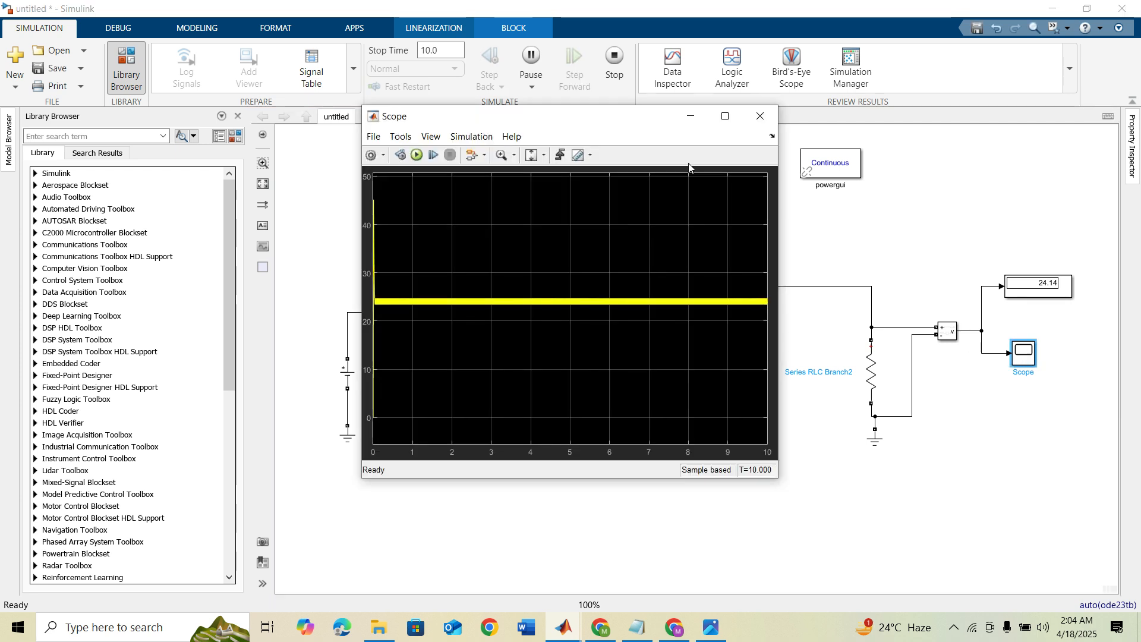
left_click(725, 117)
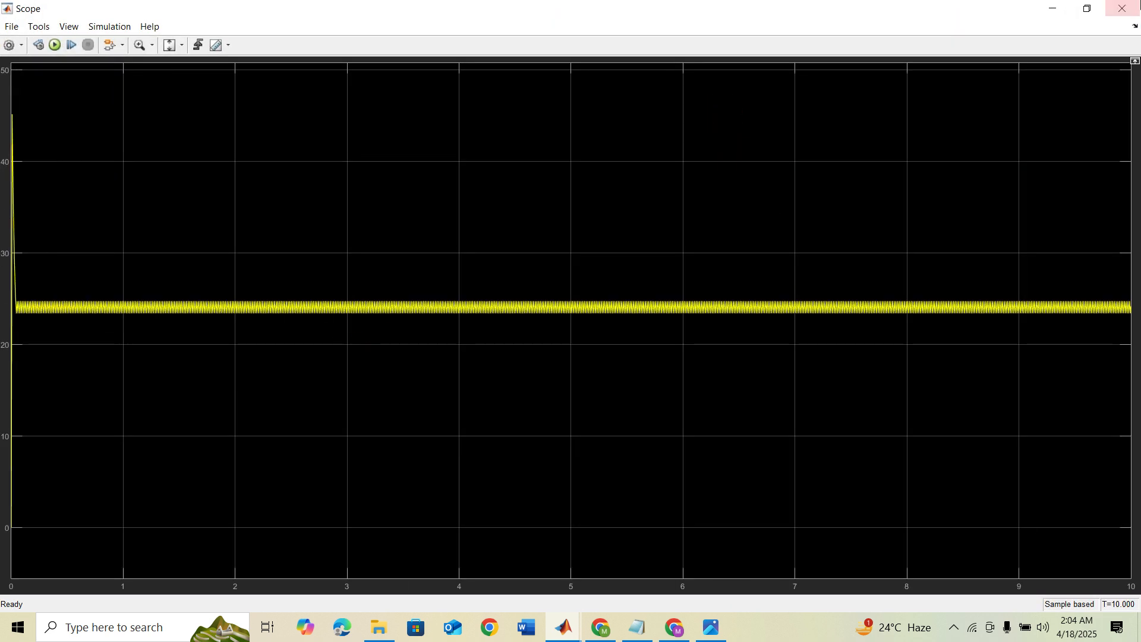
left_click(1122, 9)
Step: Set the Pulse Generator's pulse width to 60 % and rerun the simulation
double_click(446, 205)
double_click(489, 392)
type("60")
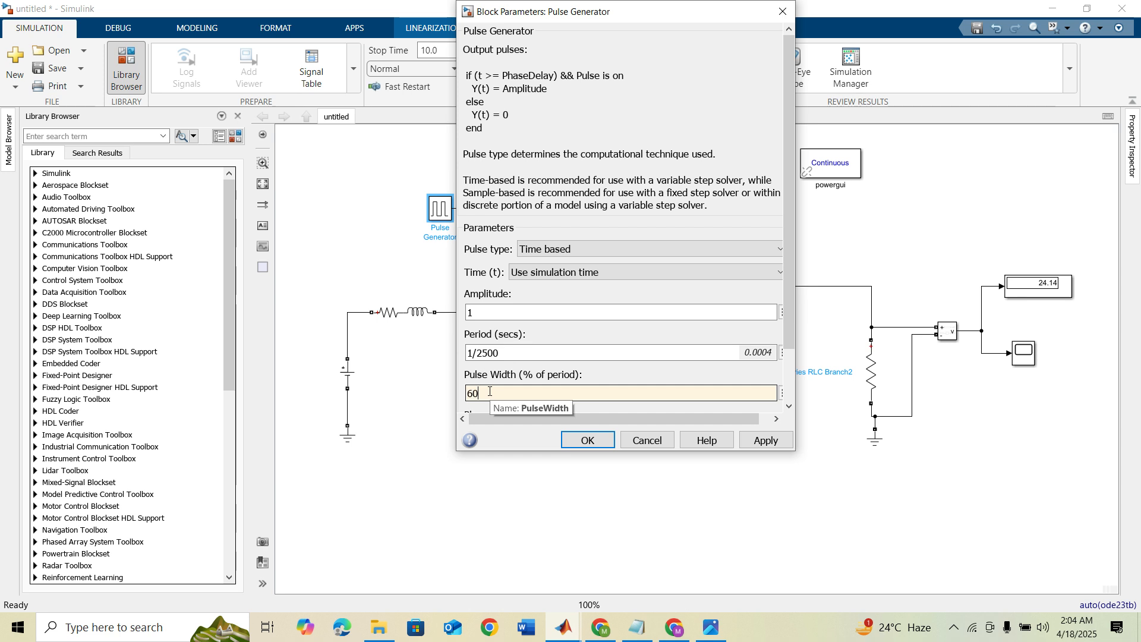
left_click(588, 440)
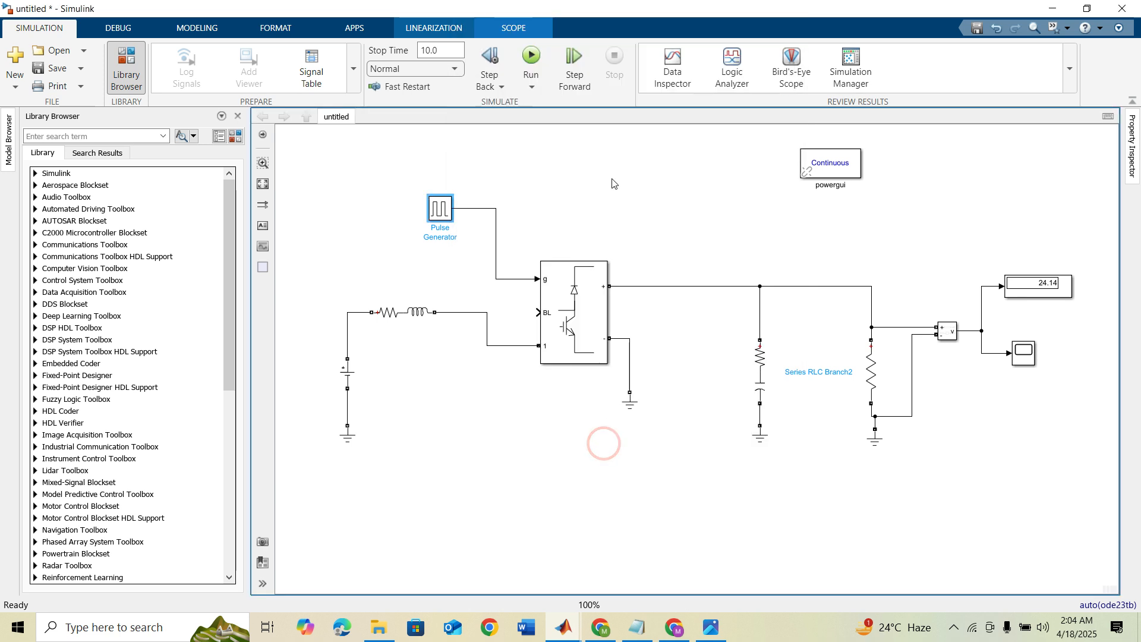
left_click(528, 58)
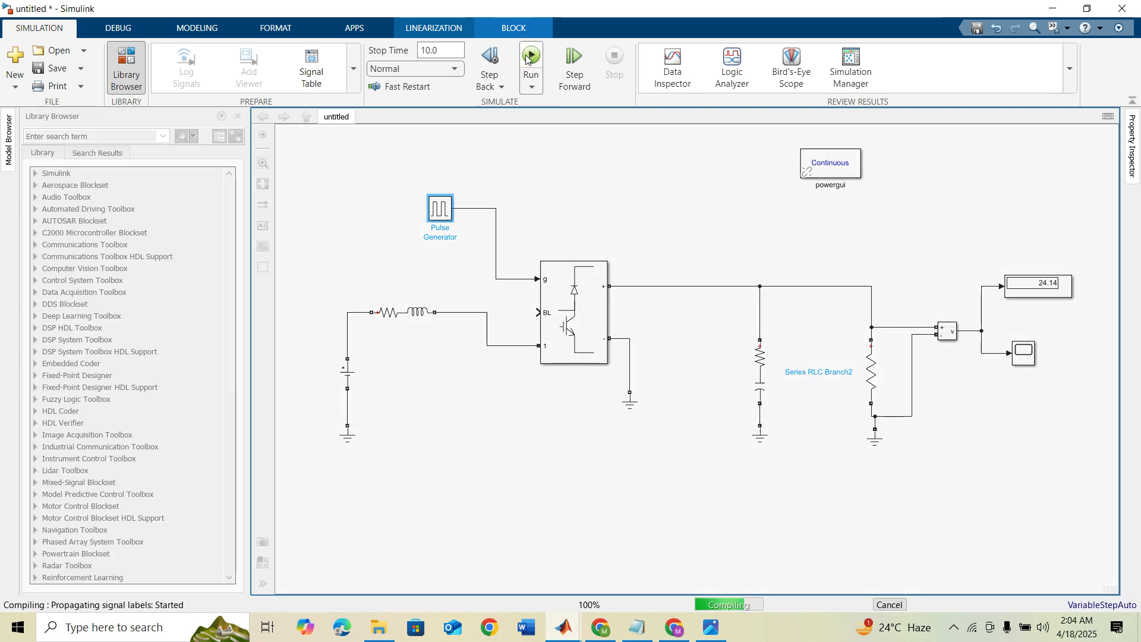